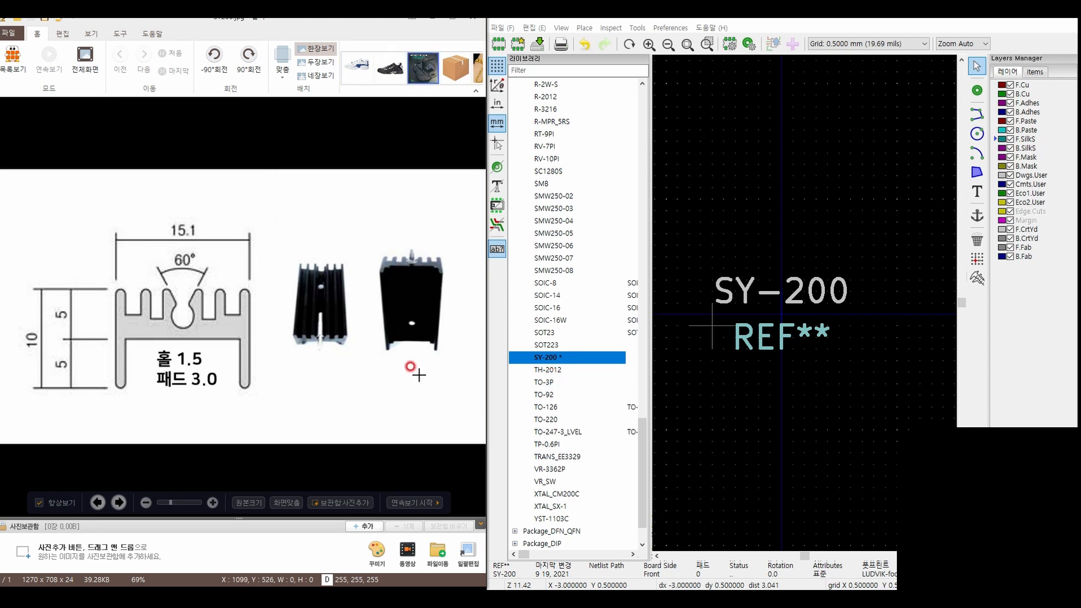
{"action": "mouse_move", "coordinate": [102, 117]}
{"action": "left_mouse_down"}
{"action": "mouse_move", "coordinate": [87, 117]}
{"action": "mouse_move", "coordinate": [75, 145]}
{"action": "mouse_move", "coordinate": [138, 126]}
{"action": "mouse_move", "coordinate": [135, 151]}
{"action": "mouse_move", "coordinate": [260, 145]}
{"action": "mouse_move", "coordinate": [252, 131]}
{"action": "left_mouse_up"}
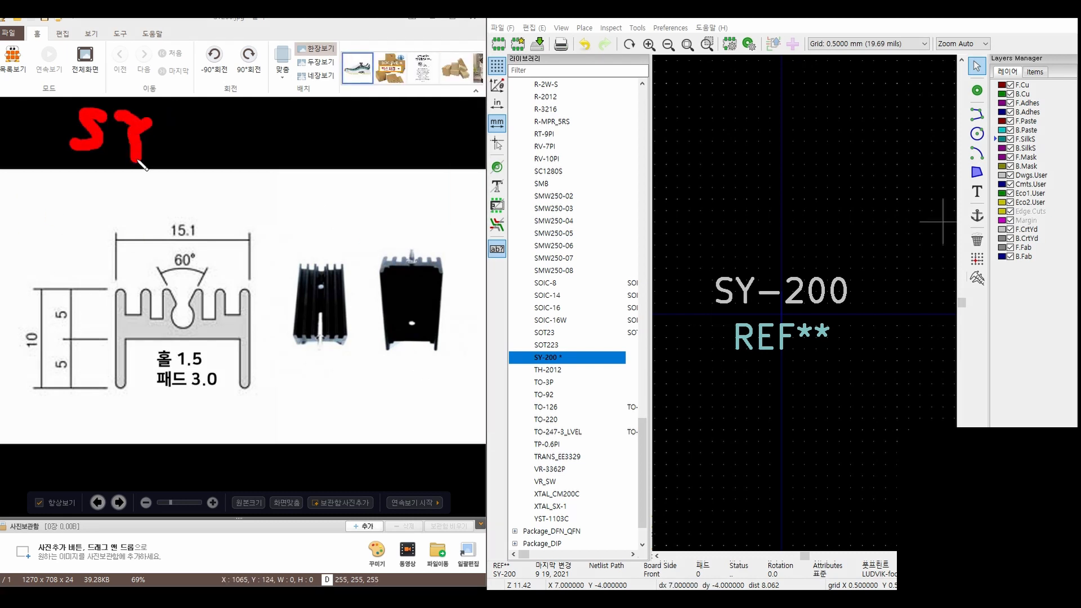
{"action": "mouse_move", "coordinate": [293, 120]}
{"action": "left_mouse_down"}
{"action": "mouse_move", "coordinate": [282, 130]}
{"action": "mouse_move", "coordinate": [296, 120]}
{"action": "left_mouse_up"}
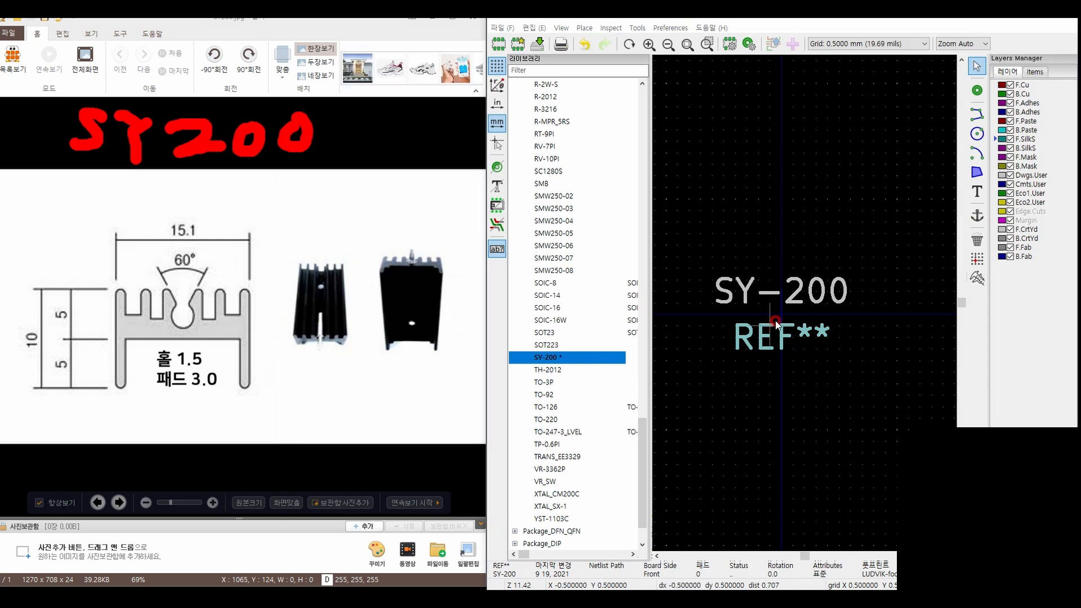
Move the SY-200 value text above the footprint origin and the REF** reference text below it
{"action": "scroll", "coordinate": [732, 343], "scroll_direction": "up", "scroll_amount": 3}
{"action": "scroll", "coordinate": [771, 307], "scroll_direction": "down", "scroll_amount": 3}
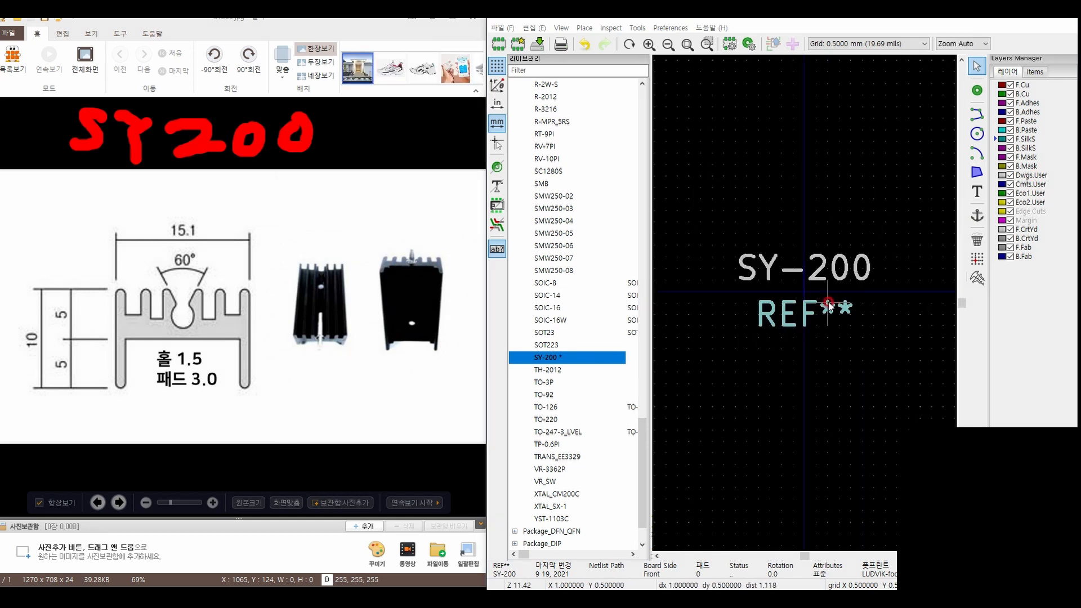
{"action": "scroll", "coordinate": [805, 291], "scroll_direction": "up", "scroll_amount": 3}
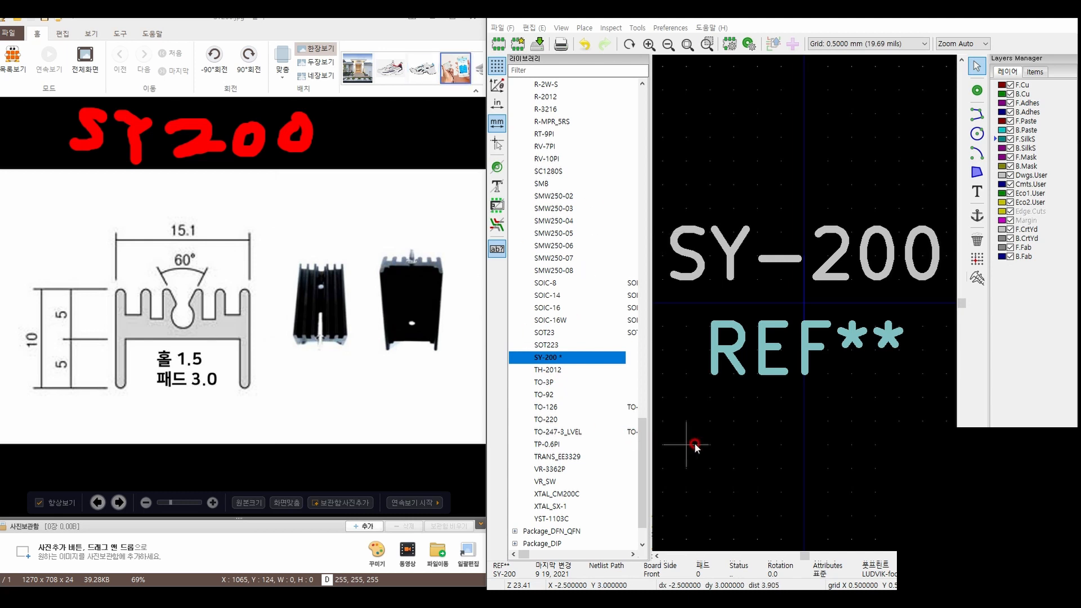
{"action": "scroll", "coordinate": [800, 269], "scroll_direction": "down", "scroll_amount": 1}
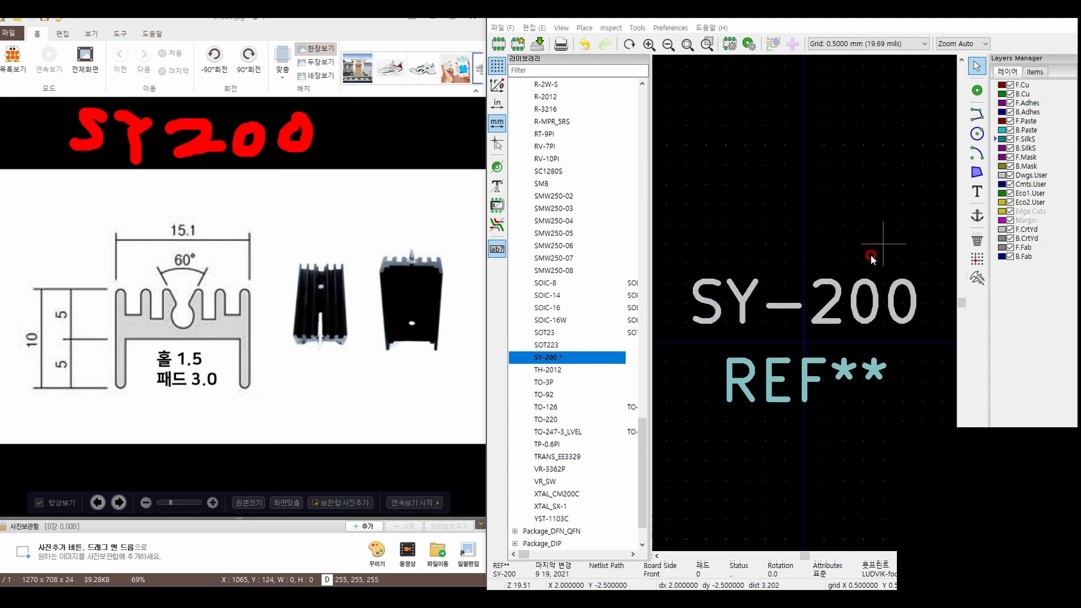
{"action": "scroll", "coordinate": [862, 272], "scroll_direction": "down", "scroll_amount": 1}
{"action": "scroll", "coordinate": [764, 402], "scroll_direction": "up", "scroll_amount": 1}
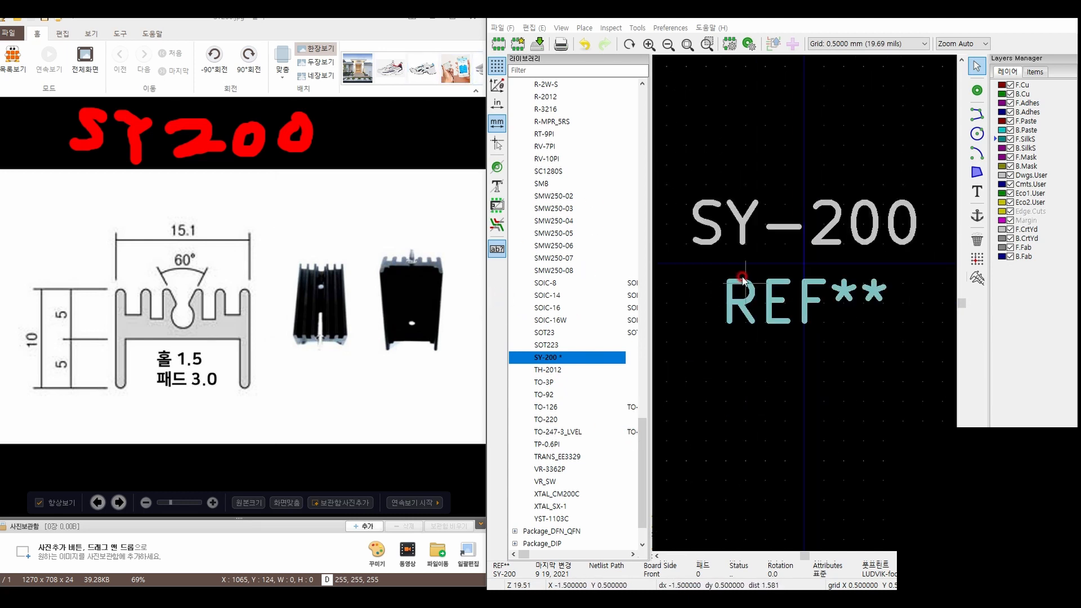
{"action": "left_click", "coordinate": [825, 227]}
{"action": "scroll", "coordinate": [825, 227], "scroll_direction": "down", "scroll_amount": 3}
{"action": "left_click_drag", "start_coordinate": [805, 303], "coordinate": [797, 166]}
{"action": "left_click_drag", "start_coordinate": [797, 335], "coordinate": [800, 441]}
{"action": "scroll", "coordinate": [802, 303], "scroll_direction": "up", "scroll_amount": 4}
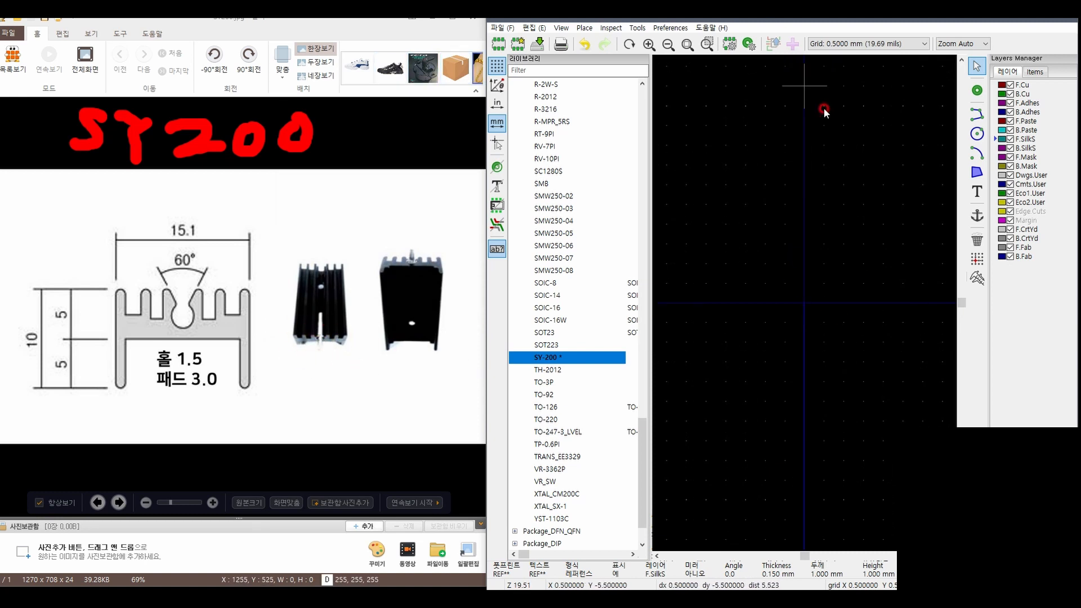
Set the default through-hole pad properties to a 1.5 mm circular hole and a 3 mm pad size
{"action": "left_click", "coordinate": [748, 44]}
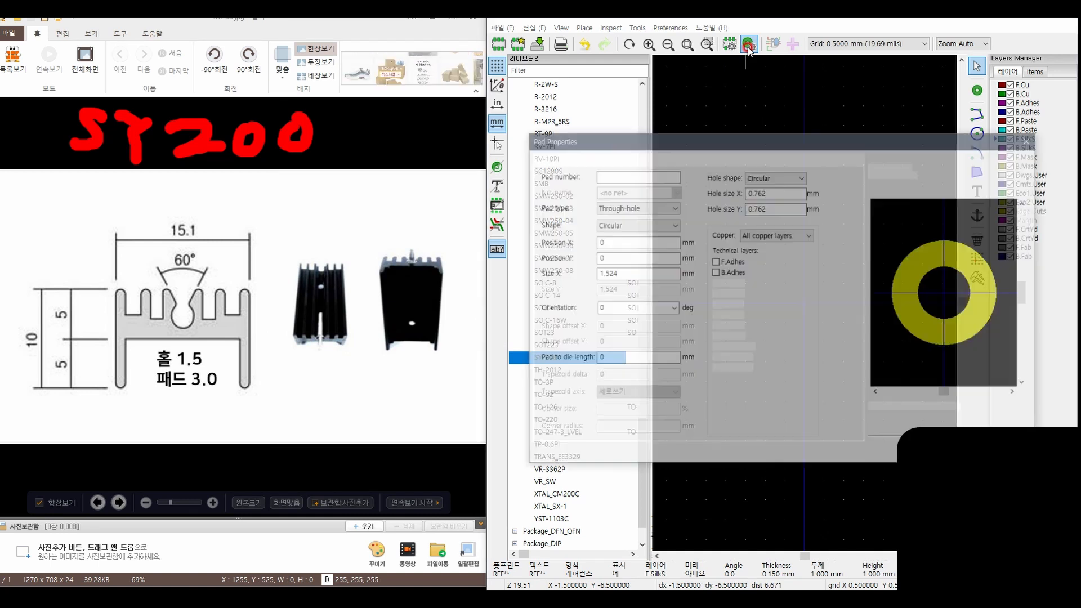
{"action": "type", "text": "1.5"}
{"action": "key", "text": "Tab"}
{"action": "key", "text": "Tab"}
{"action": "key", "text": "Tab"}
{"action": "type", "text": "3"}
{"action": "left_click", "coordinate": [877, 433]}
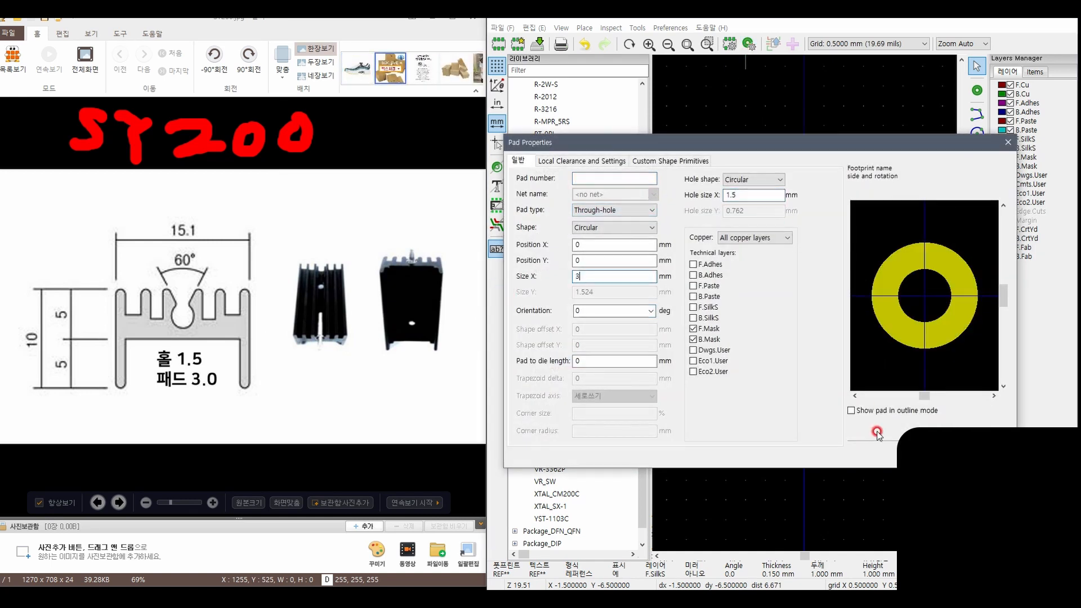
Place a single through-hole pad at the footprint origin (0, 0)
{"action": "left_click", "coordinate": [977, 91]}
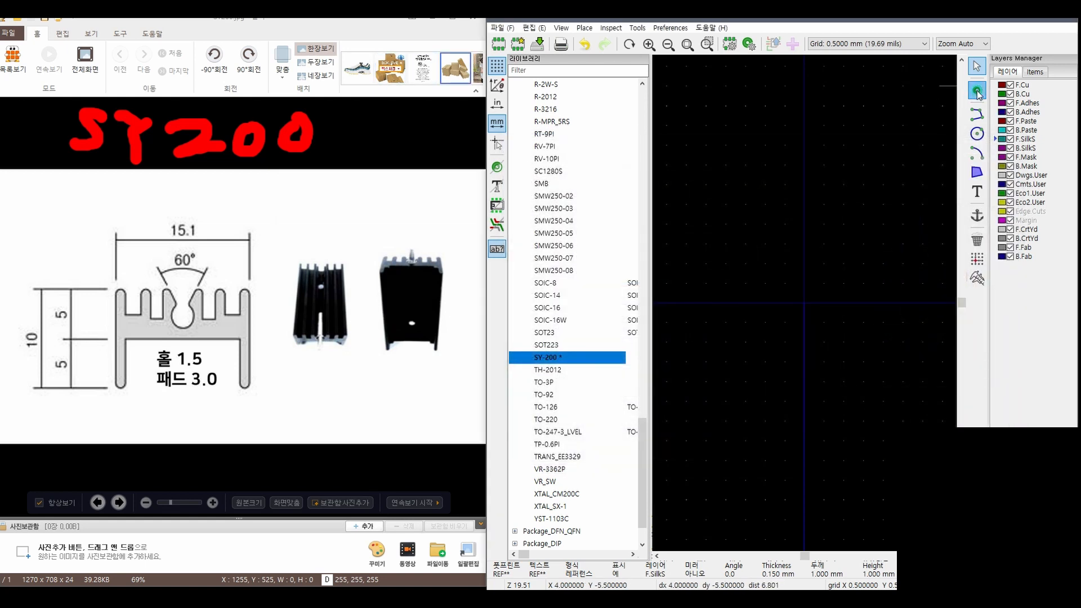
{"action": "left_click", "coordinate": [802, 296]}
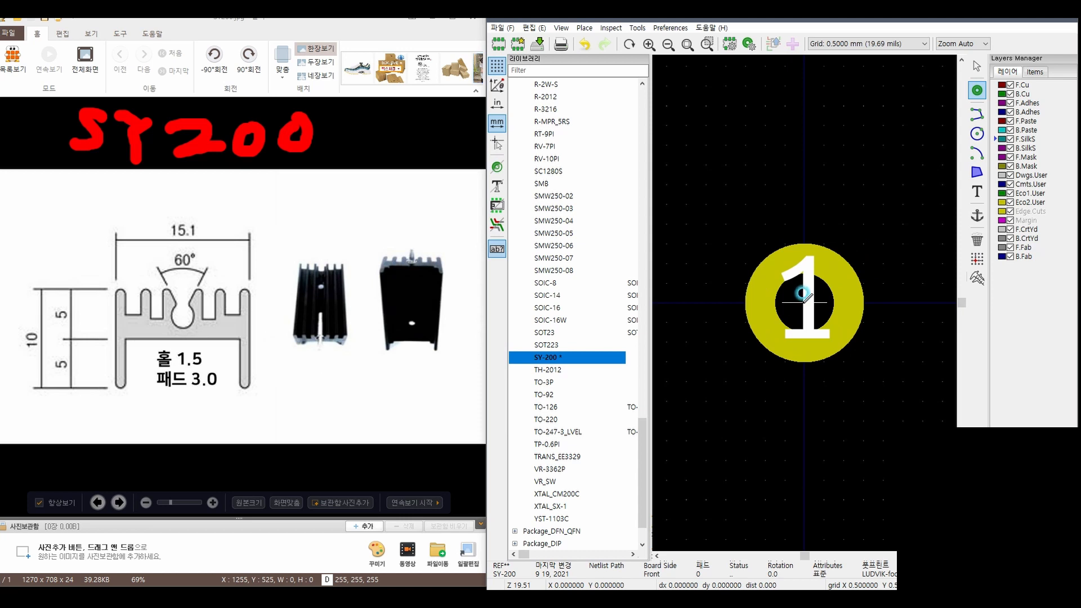
{"action": "key", "text": "Escape"}
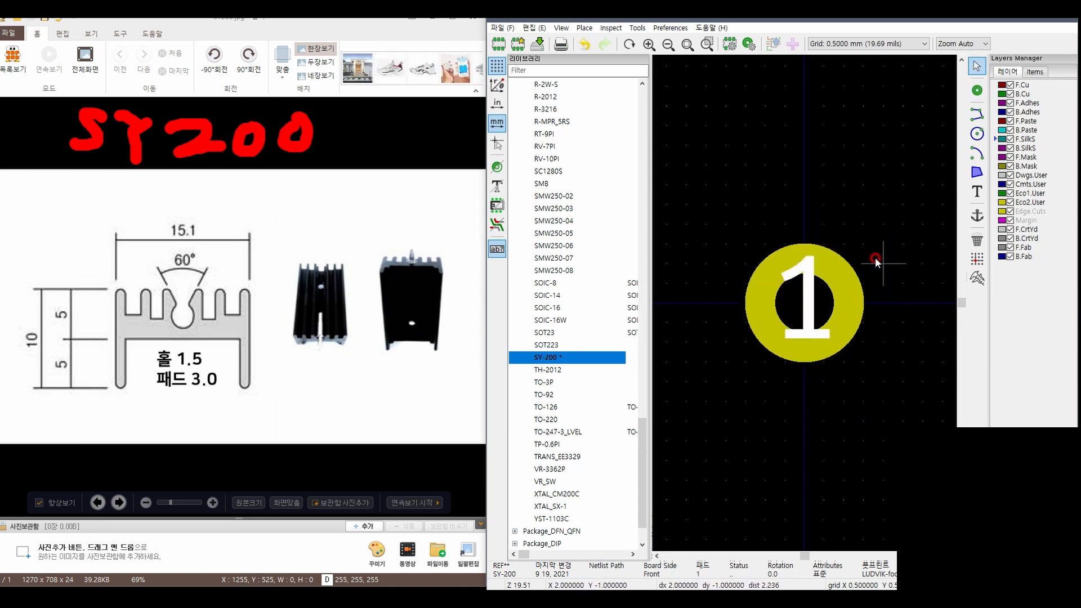
{"action": "scroll", "coordinate": [837, 289], "scroll_direction": "down", "scroll_amount": 1}
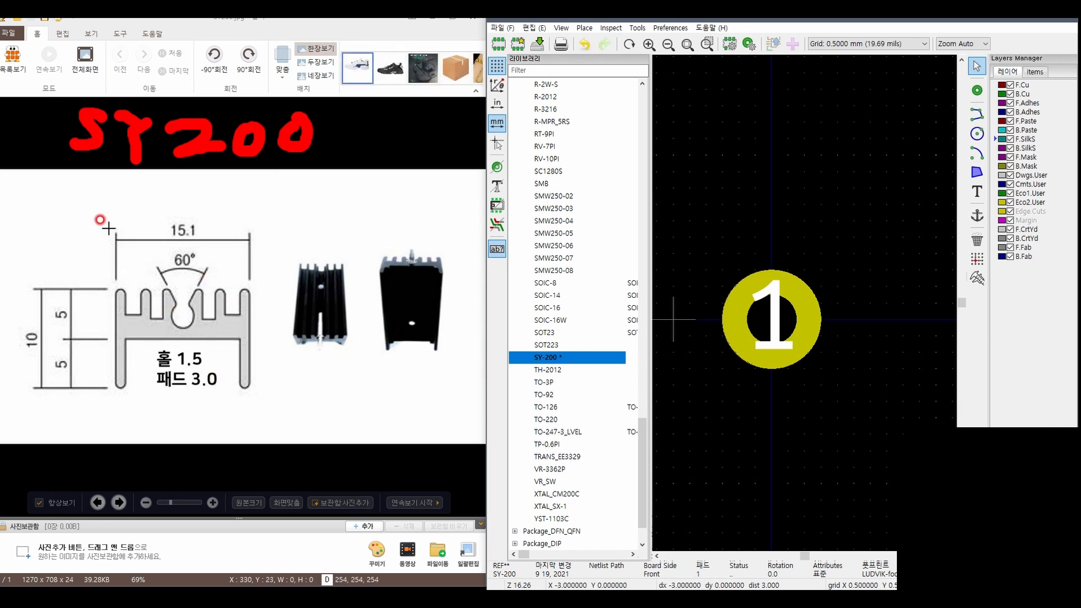
{"action": "left_click", "coordinate": [195, 332]}
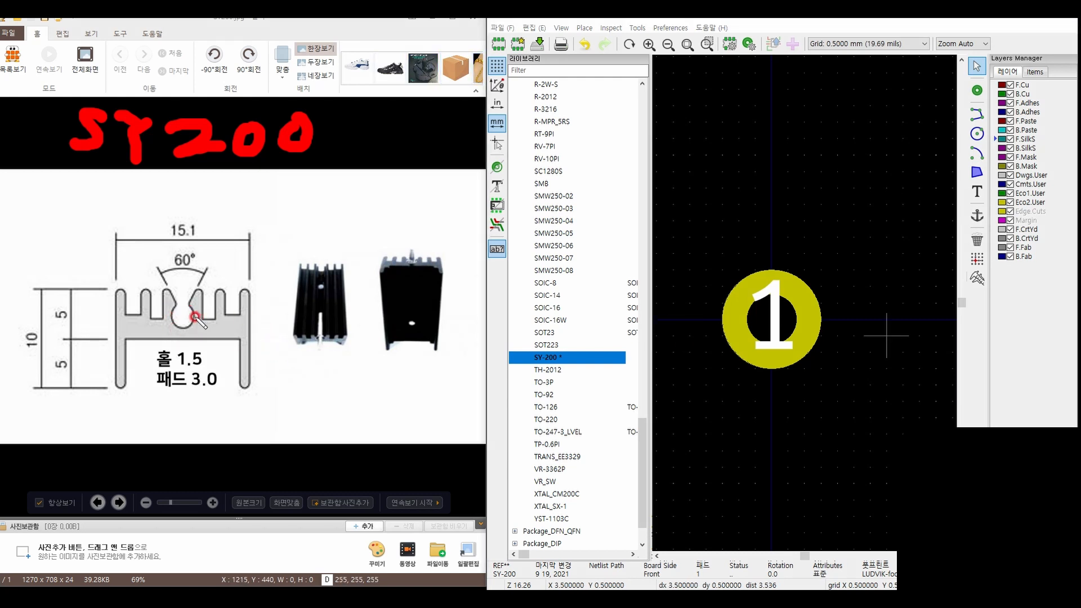
{"action": "mouse_move", "coordinate": [177, 316]}
{"action": "left_mouse_down"}
{"action": "mouse_move", "coordinate": [297, 320]}
{"action": "mouse_move", "coordinate": [265, 374]}
{"action": "left_mouse_up"}
{"action": "left_click_drag", "start_coordinate": [304, 343], "coordinate": [311, 380]}
{"action": "left_click_drag", "start_coordinate": [270, 295], "coordinate": [269, 300]}
{"action": "left_click_drag", "start_coordinate": [296, 267], "coordinate": [304, 273]}
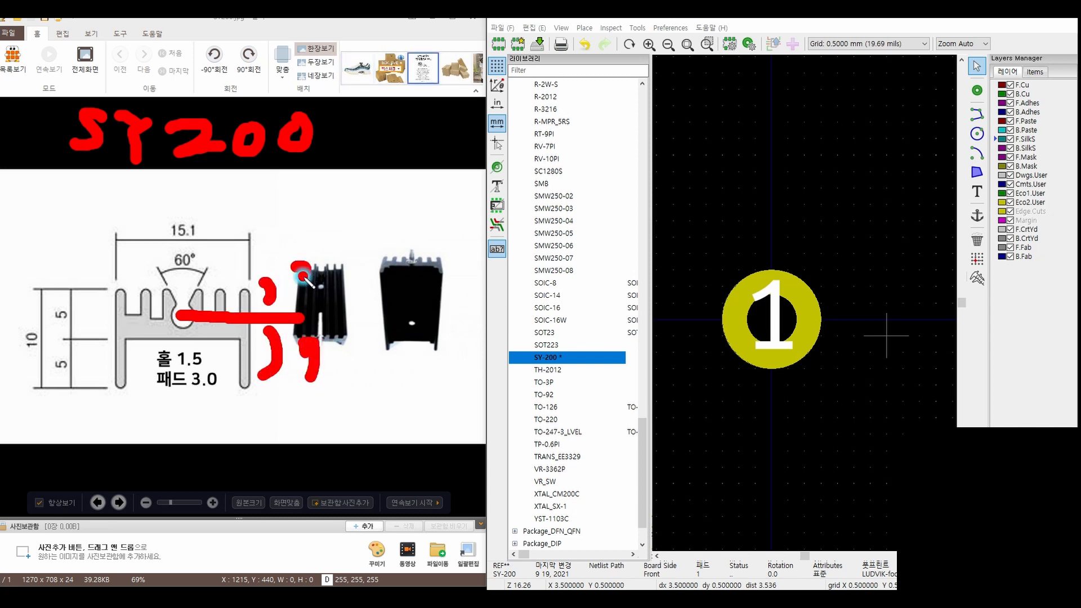
{"action": "mouse_move", "coordinate": [202, 242]}
{"action": "left_mouse_down"}
{"action": "mouse_move", "coordinate": [156, 247]}
{"action": "mouse_move", "coordinate": [203, 250]}
{"action": "left_mouse_up"}
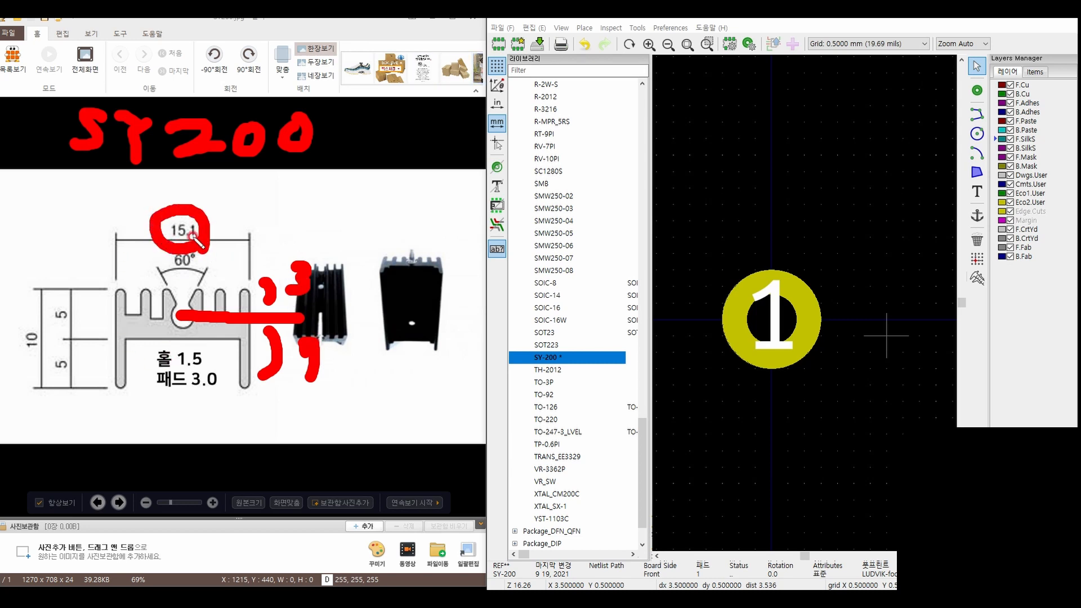
{"action": "left_click_drag", "start_coordinate": [180, 170], "coordinate": [181, 194]}
{"action": "mouse_move", "coordinate": [68, 191]}
{"action": "left_mouse_down"}
{"action": "mouse_move", "coordinate": [71, 179]}
{"action": "mouse_move", "coordinate": [97, 180]}
{"action": "mouse_move", "coordinate": [94, 209]}
{"action": "mouse_move", "coordinate": [116, 200]}
{"action": "mouse_move", "coordinate": [130, 213]}
{"action": "left_mouse_up"}
{"action": "left_click_drag", "start_coordinate": [126, 175], "coordinate": [163, 178]}
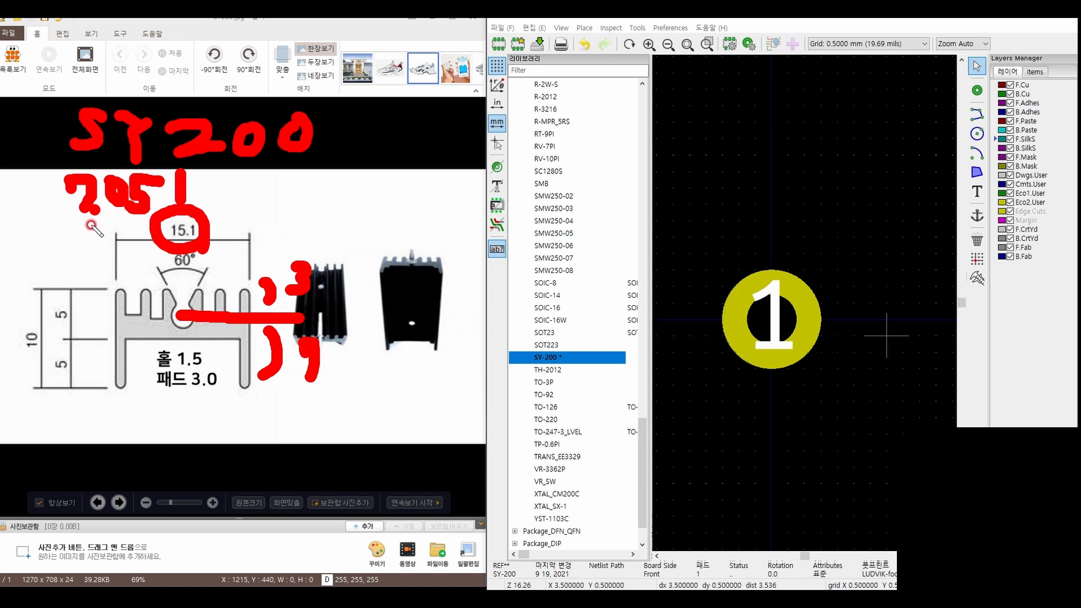
{"action": "mouse_move", "coordinate": [368, 179]}
{"action": "left_mouse_down"}
{"action": "mouse_move", "coordinate": [371, 170]}
{"action": "mouse_move", "coordinate": [395, 221]}
{"action": "left_mouse_up"}
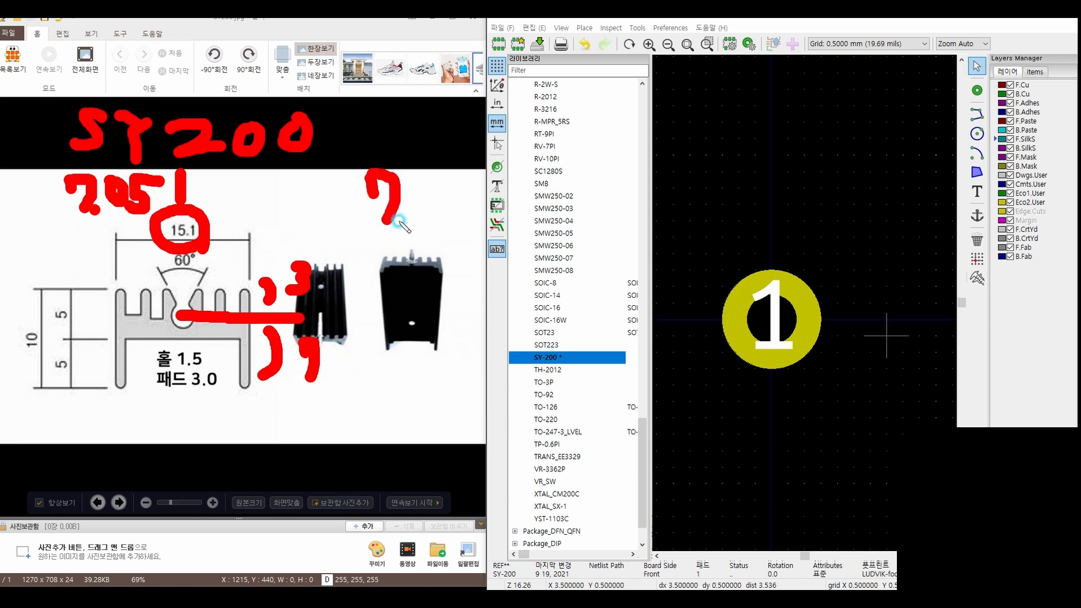
{"action": "left_click_drag", "start_coordinate": [423, 179], "coordinate": [429, 224]}
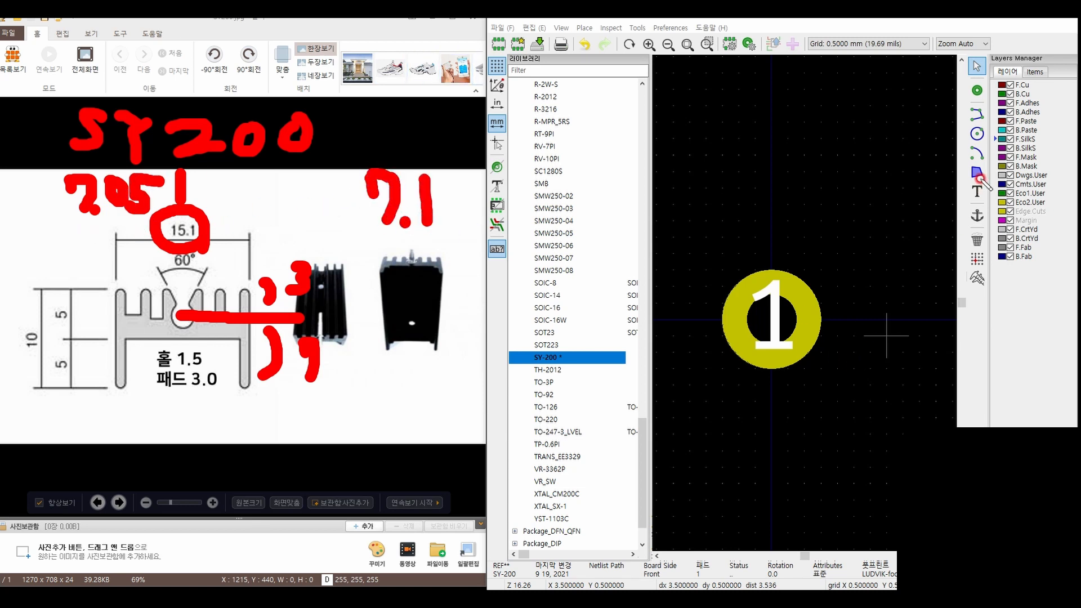
Draw two vertical F.SilkS lines, each 8 mm long, on either side of the pad at X -7 mm and X 6.5 mm
{"action": "left_click", "coordinate": [977, 115]}
{"action": "scroll", "coordinate": [823, 238], "scroll_direction": "down", "scroll_amount": 3}
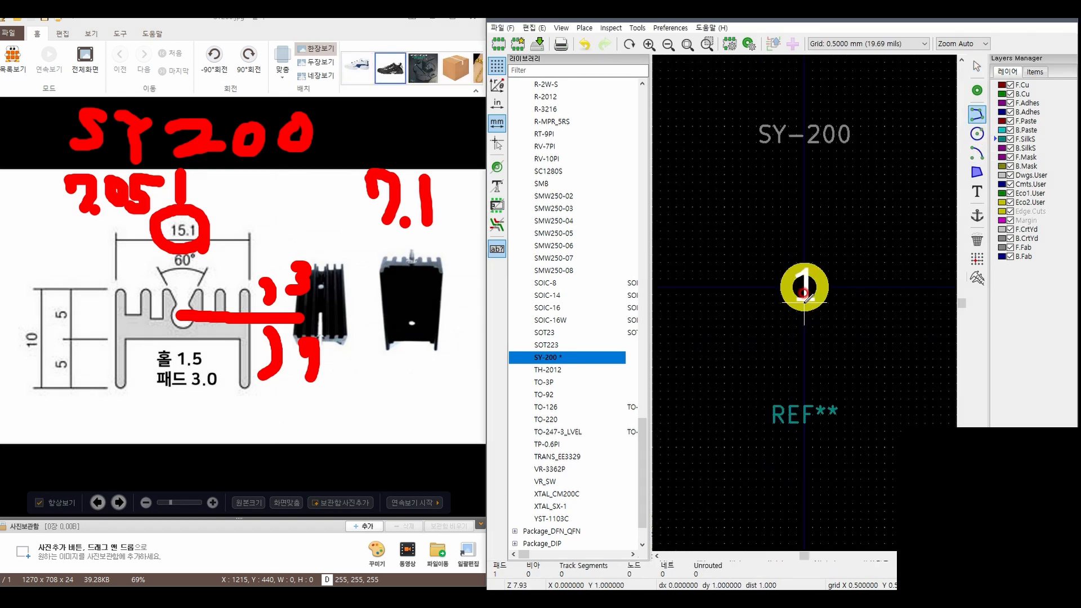
{"action": "left_click", "coordinate": [689, 232]}
{"action": "double_click", "coordinate": [693, 359]}
{"action": "left_click", "coordinate": [909, 230]}
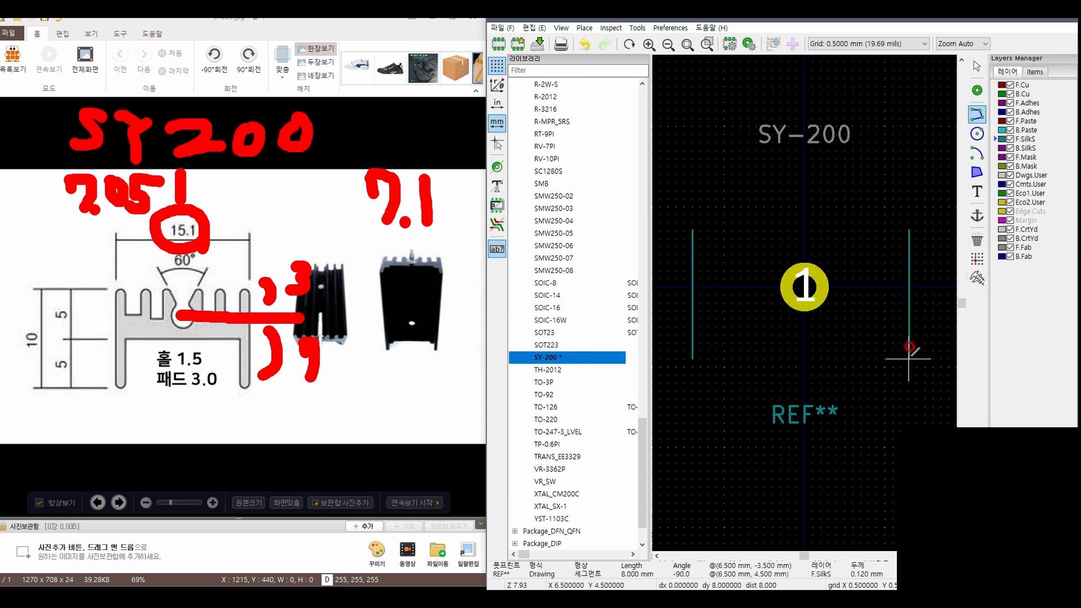
{"action": "double_click", "coordinate": [909, 347]}
{"action": "key", "text": "Escape"}
Set the left silkscreen line to start at X -7.1, Y -3 mm and end at X -7.1, Y 7 mm
{"action": "double_click", "coordinate": [693, 263]}
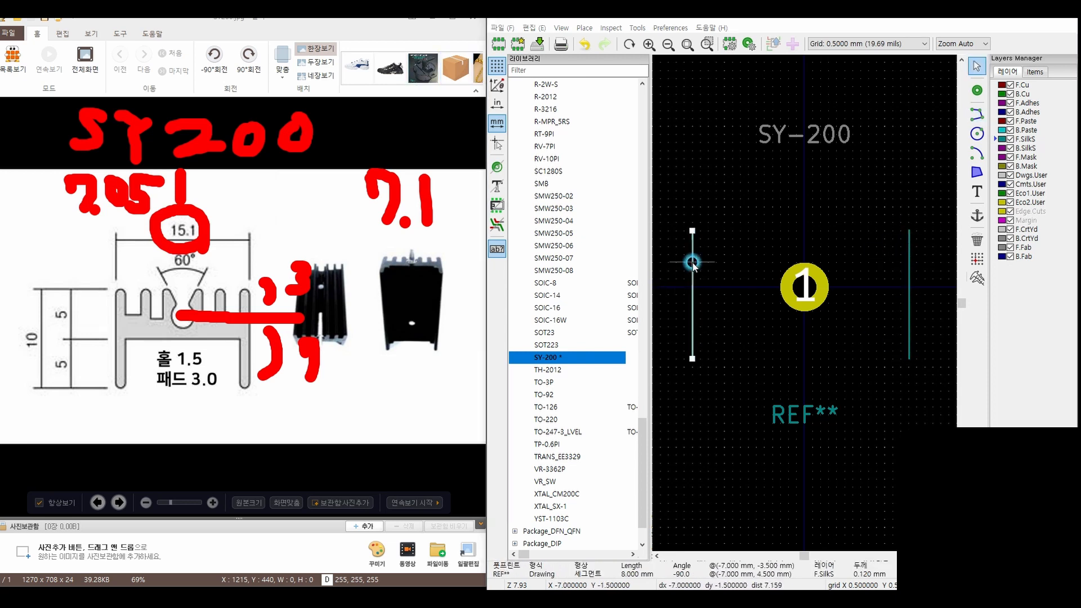
{"action": "type", "text": "-7.1"}
{"action": "left_click", "coordinate": [681, 307]}
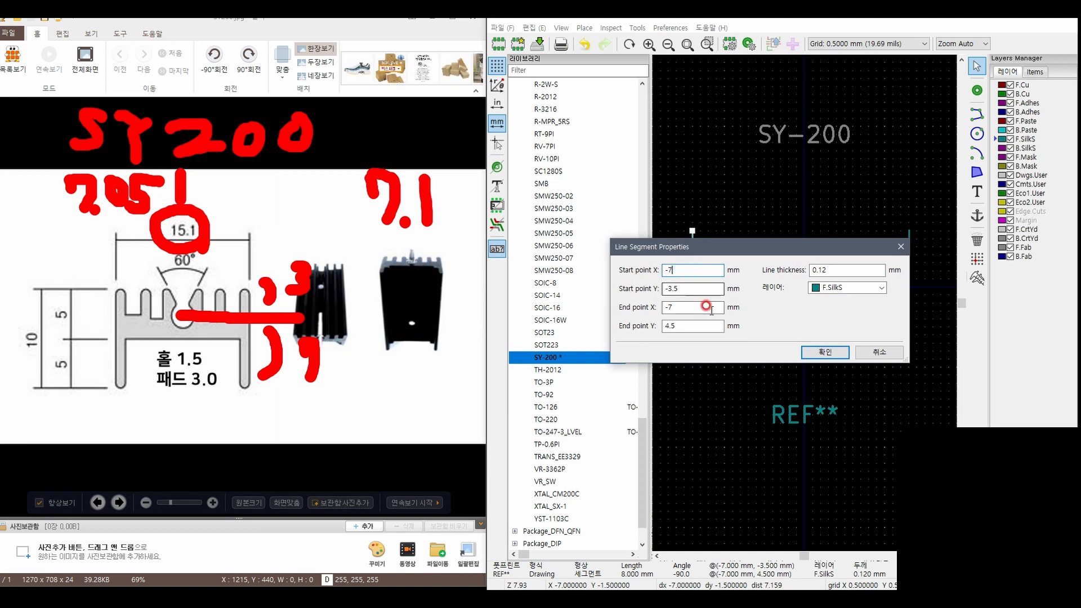
{"action": "type", "text": ".1"}
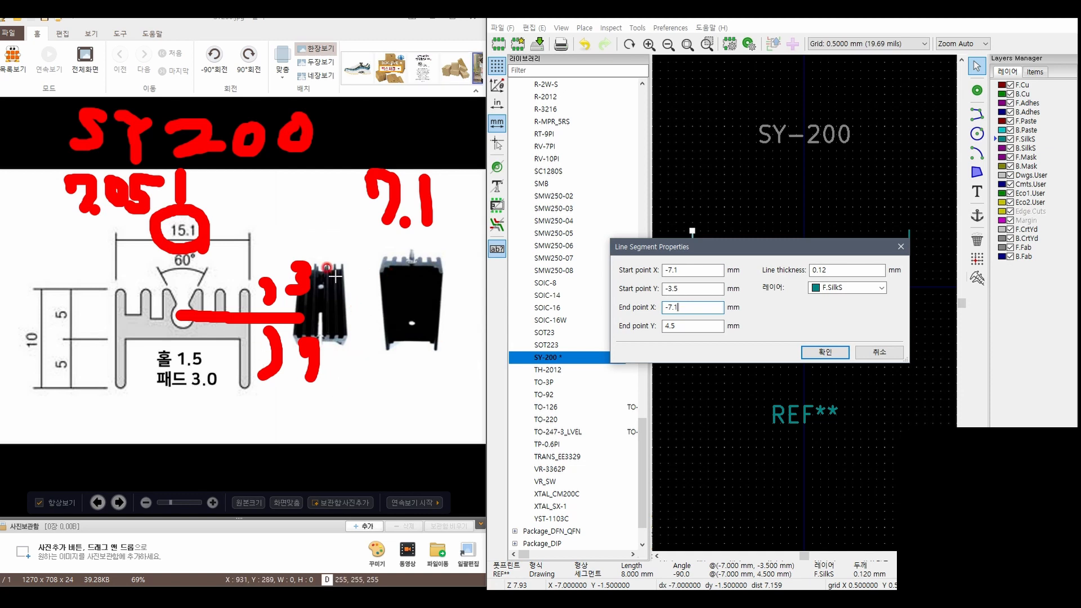
{"action": "left_click", "coordinate": [686, 307]}
{"action": "left_click", "coordinate": [691, 287]}
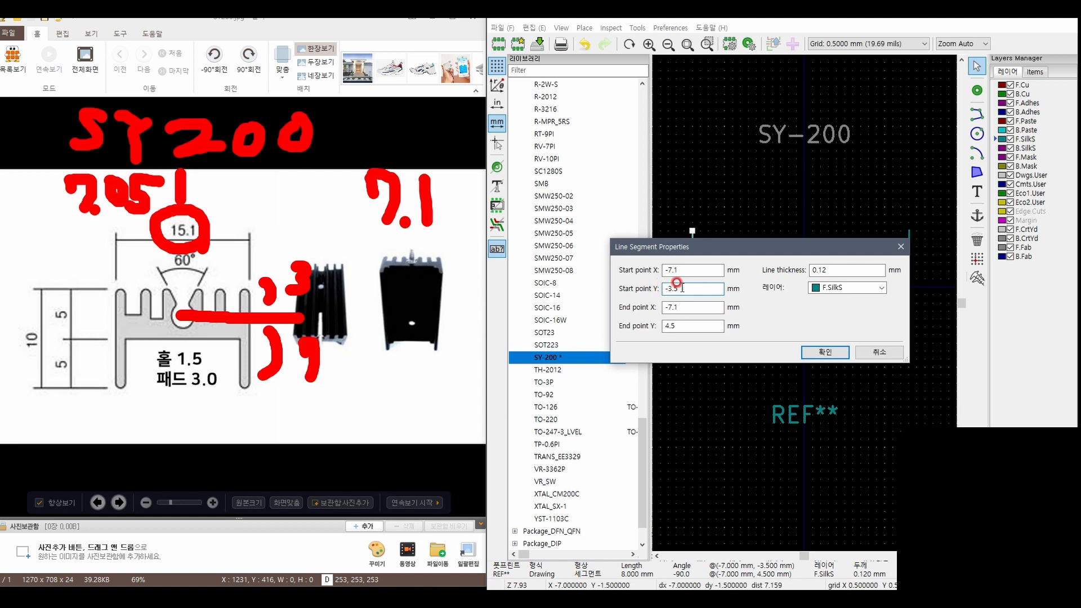
{"action": "key", "text": "BackSpace"}
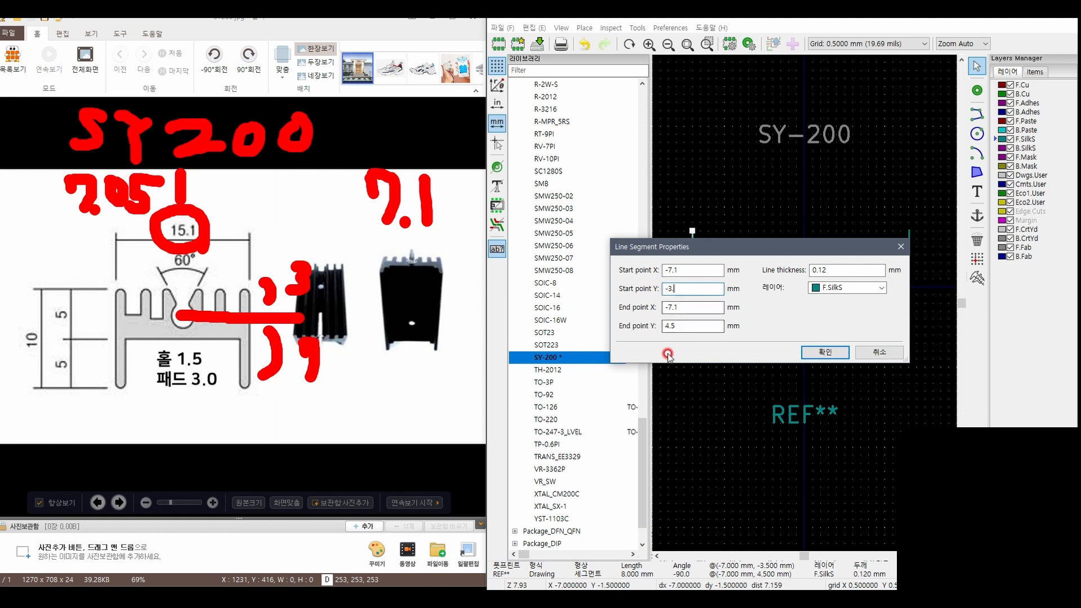
{"action": "key", "text": "BackSpace"}
{"action": "key", "text": "BackSpace"}
{"action": "key", "text": "BackSpace"}
{"action": "type", "text": "7"}
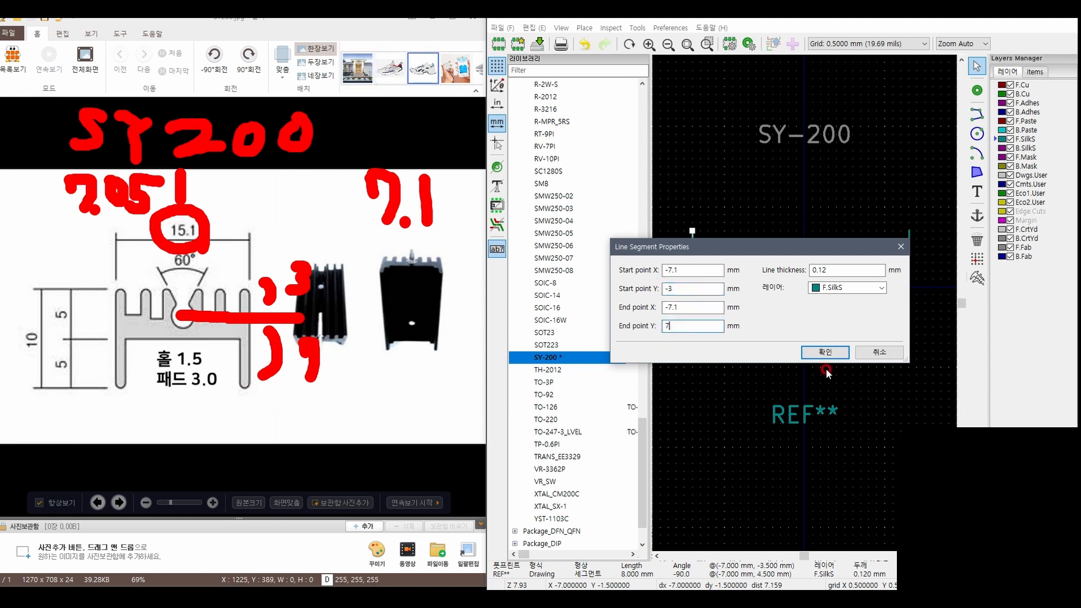
{"action": "left_click", "coordinate": [825, 352]}
Set the right silkscreen line to start at X 7.1, Y -3 mm and end at X 7.1, Y 7 mm
{"action": "double_click", "coordinate": [911, 264]}
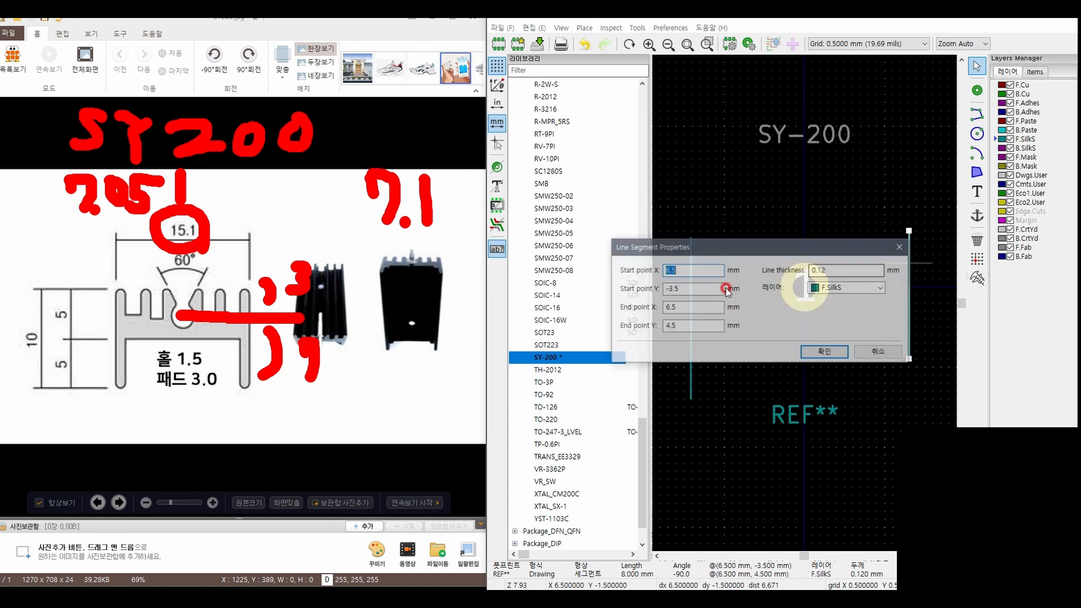
{"action": "type", "text": "7"}
{"action": "left_click", "coordinate": [825, 352]}
{"action": "double_click", "coordinate": [912, 253]}
{"action": "left_click_drag", "start_coordinate": [685, 308], "coordinate": [591, 309]}
{"action": "type", "text": "7.1"}
{"action": "left_click", "coordinate": [682, 289]}
{"action": "key", "text": "BackSpace"}
{"action": "type", "text": "5"}
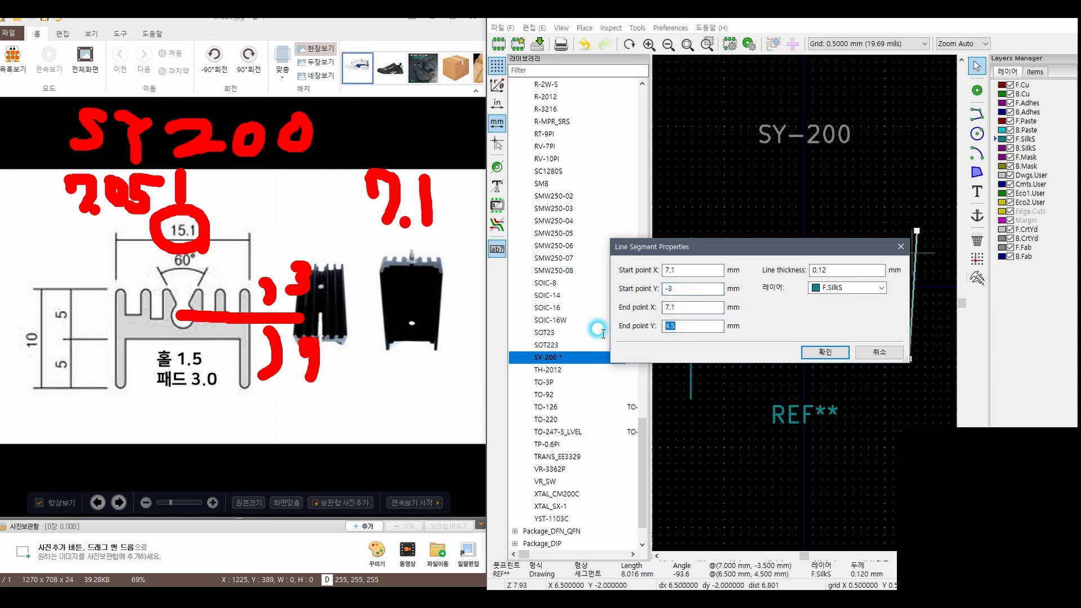
{"action": "key", "text": "Return"}
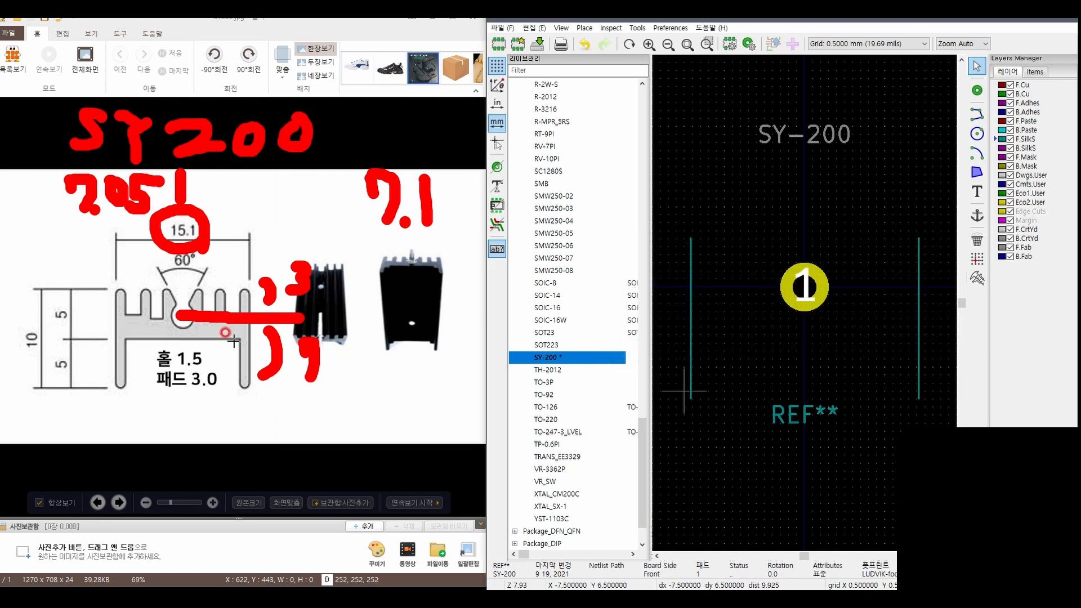
{"action": "left_click_drag", "start_coordinate": [237, 377], "coordinate": [297, 363]}
{"action": "mouse_move", "coordinate": [364, 372]}
{"action": "left_mouse_down"}
{"action": "mouse_move", "coordinate": [279, 345]}
{"action": "mouse_move", "coordinate": [135, 212]}
{"action": "mouse_move", "coordinate": [159, 184]}
{"action": "mouse_move", "coordinate": [152, 177]}
{"action": "mouse_move", "coordinate": [415, 210]}
{"action": "left_mouse_up"}
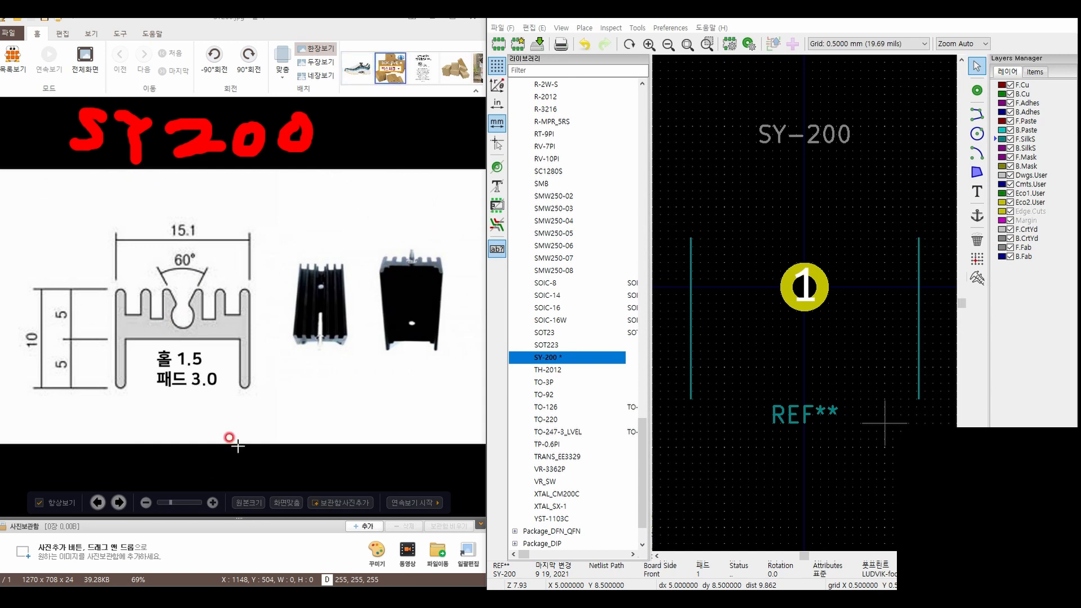
{"action": "mouse_move", "coordinate": [248, 426]}
{"action": "left_mouse_down"}
{"action": "mouse_move", "coordinate": [235, 399]}
{"action": "mouse_move", "coordinate": [216, 412]}
{"action": "mouse_move", "coordinate": [254, 396]}
{"action": "mouse_move", "coordinate": [289, 439]}
{"action": "left_mouse_up"}
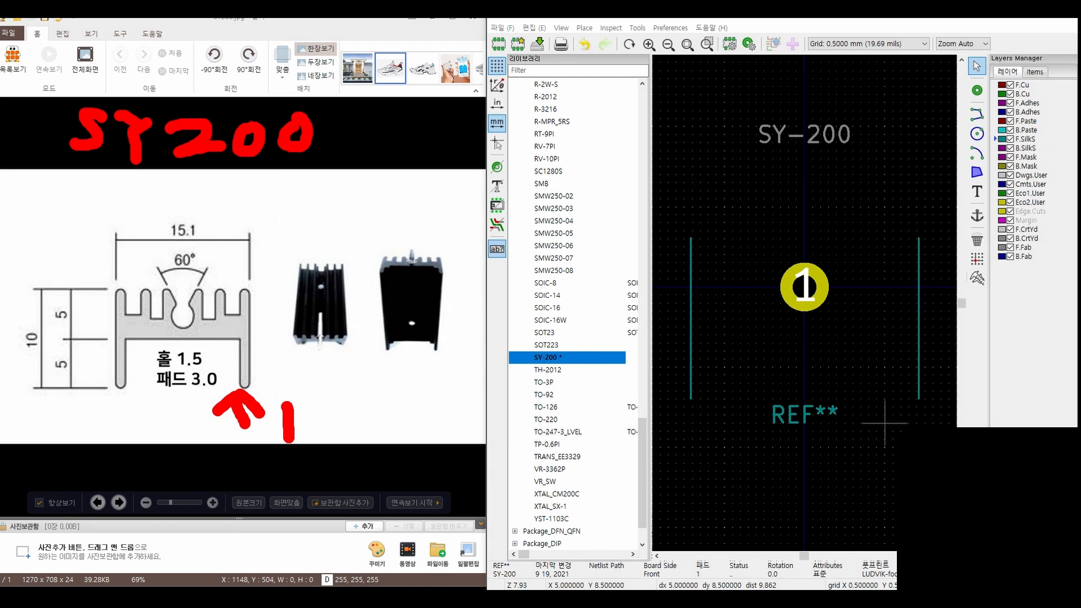
With the grid at 1 mm, draw two inner vertical silkscreen lines at X -6 and X 6 mm, from Y 7 to Y 3 mm
{"action": "left_click", "coordinate": [978, 116]}
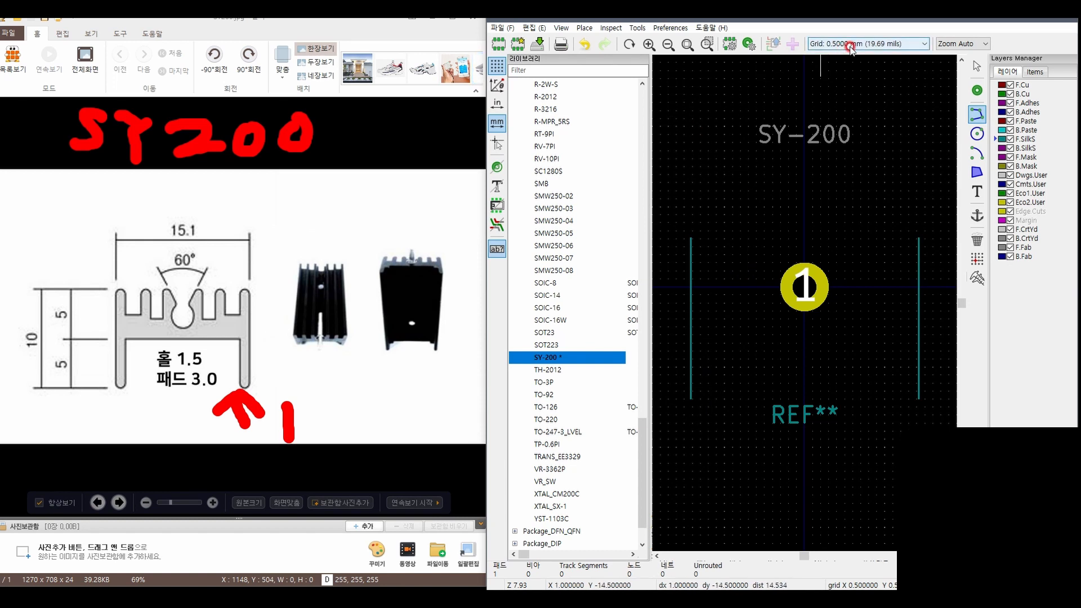
{"action": "left_click", "coordinate": [831, 46]}
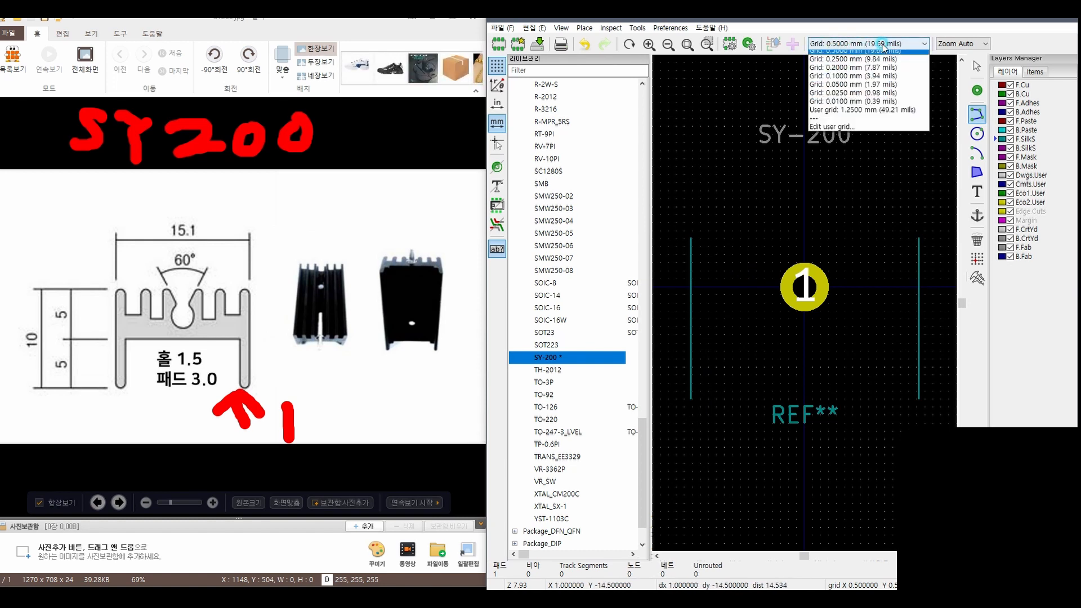
{"action": "left_click", "coordinate": [852, 174]}
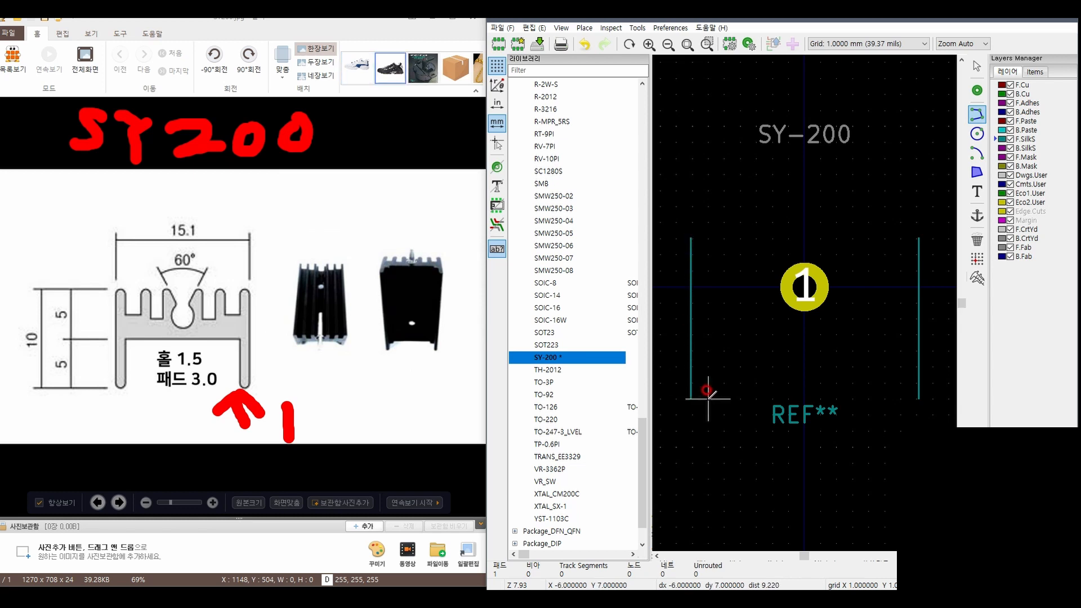
{"action": "left_click", "coordinate": [708, 397]}
{"action": "double_click", "coordinate": [709, 334]}
{"action": "left_click", "coordinate": [901, 398]}
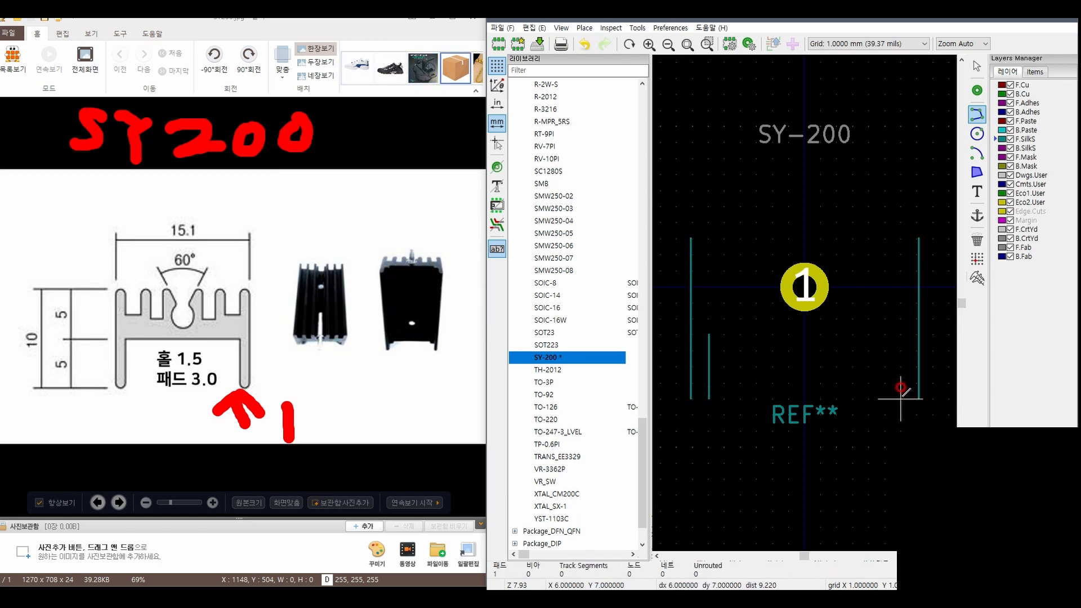
{"action": "double_click", "coordinate": [901, 335]}
Close the lower ends of both heatsink legs with short horizontal silkscreen lines at Y 7 mm
{"action": "left_click", "coordinate": [709, 398]}
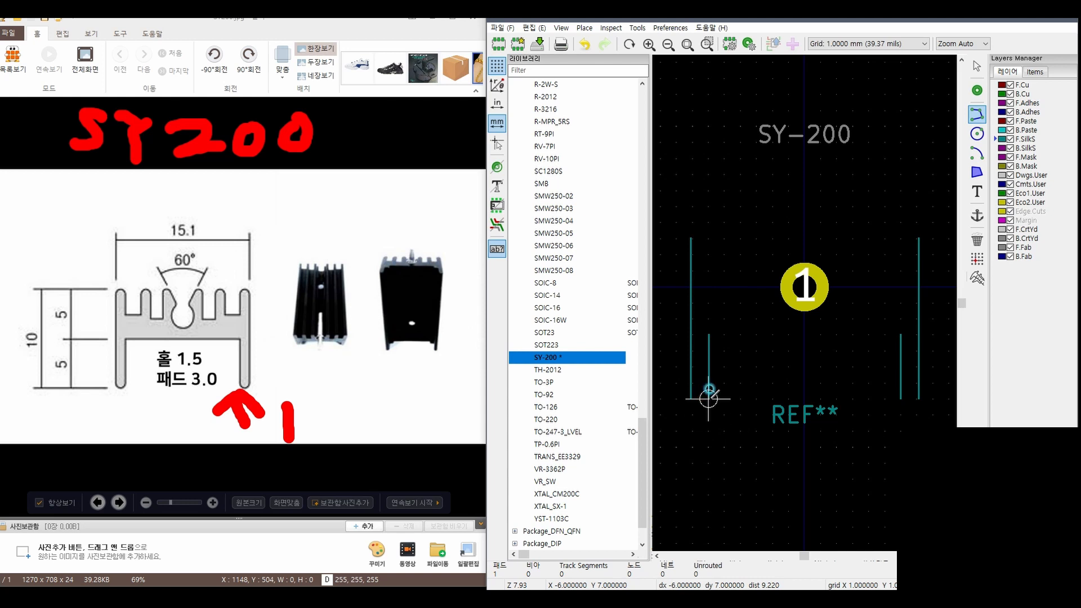
{"action": "double_click", "coordinate": [690, 398]}
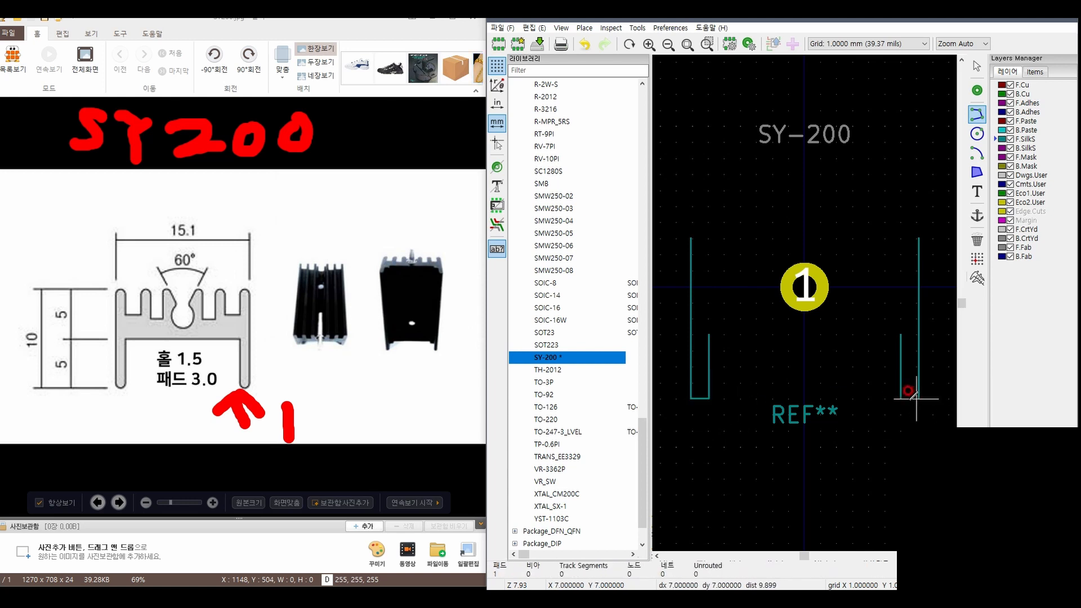
{"action": "left_click", "coordinate": [901, 399]}
{"action": "double_click", "coordinate": [918, 399]}
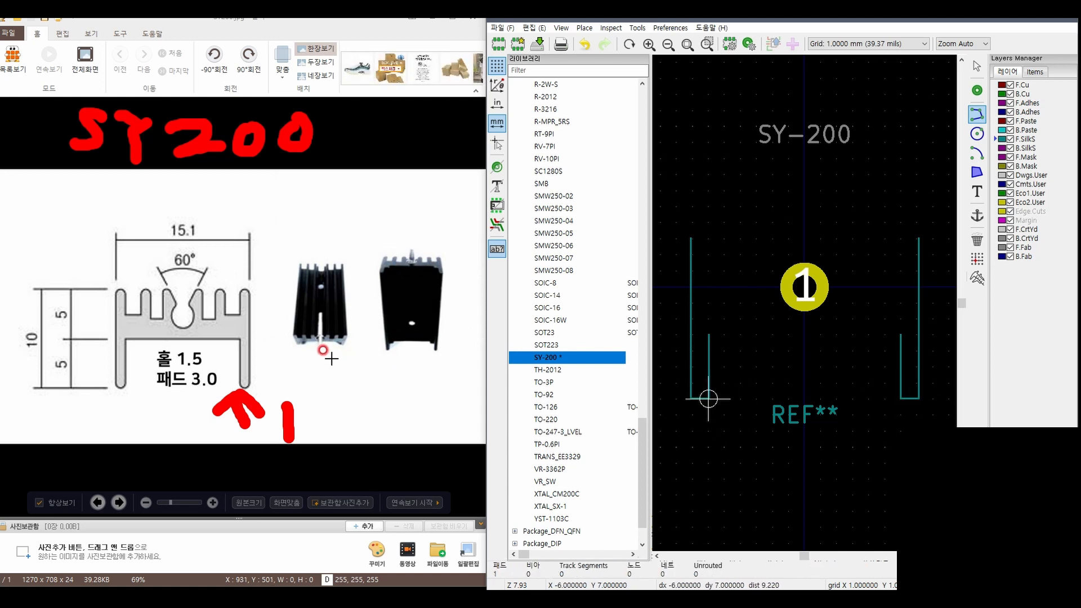
{"action": "key", "text": "Escape"}
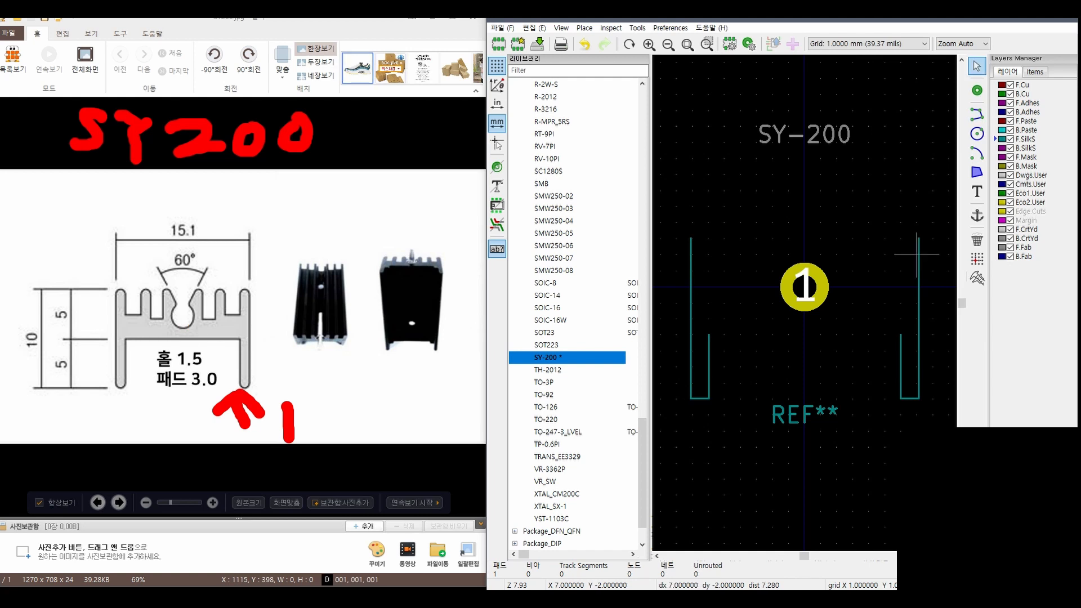
{"action": "key", "text": "ctrl+shift+3"}
{"action": "left_click_drag", "start_coordinate": [197, 317], "coordinate": [274, 320]}
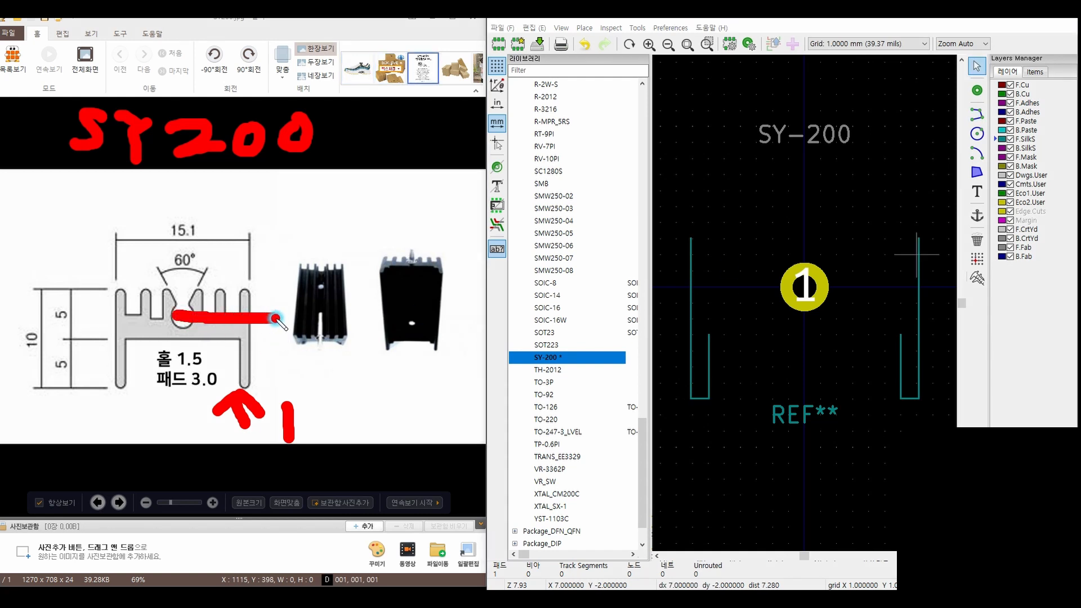
{"action": "left_click_drag", "start_coordinate": [126, 345], "coordinate": [240, 342]}
{"action": "left_click_drag", "start_coordinate": [318, 326], "coordinate": [312, 383]}
{"action": "mouse_move", "coordinate": [356, 364]}
{"action": "left_mouse_down"}
{"action": "mouse_move", "coordinate": [358, 337]}
{"action": "mouse_move", "coordinate": [387, 338]}
{"action": "mouse_move", "coordinate": [378, 383]}
{"action": "left_mouse_up"}
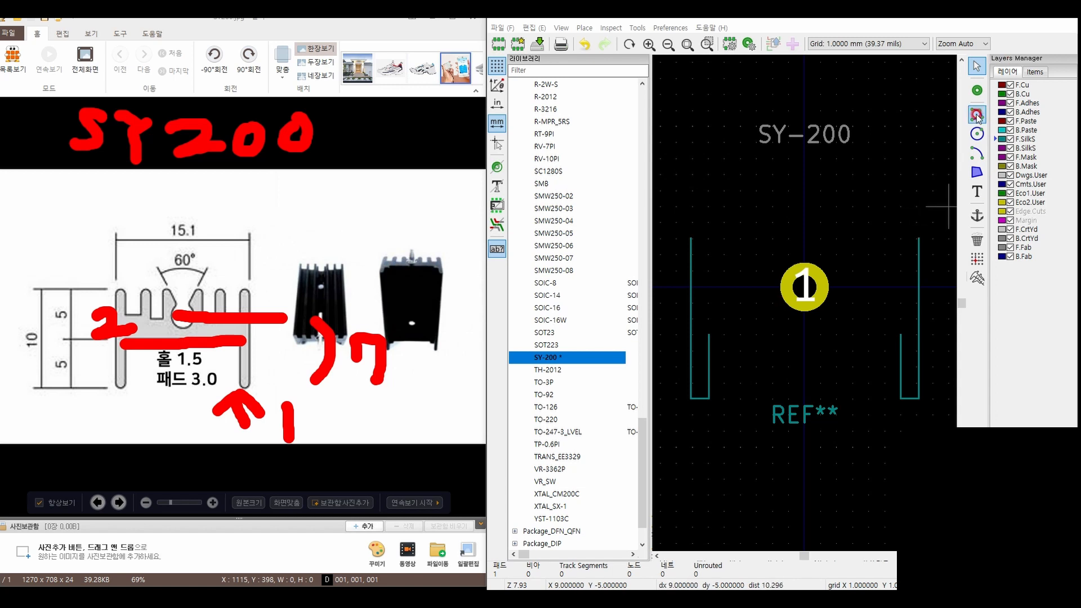
Set the end point Y of both inner vertical leg lines to 2 mm
{"action": "double_click", "coordinate": [709, 353]}
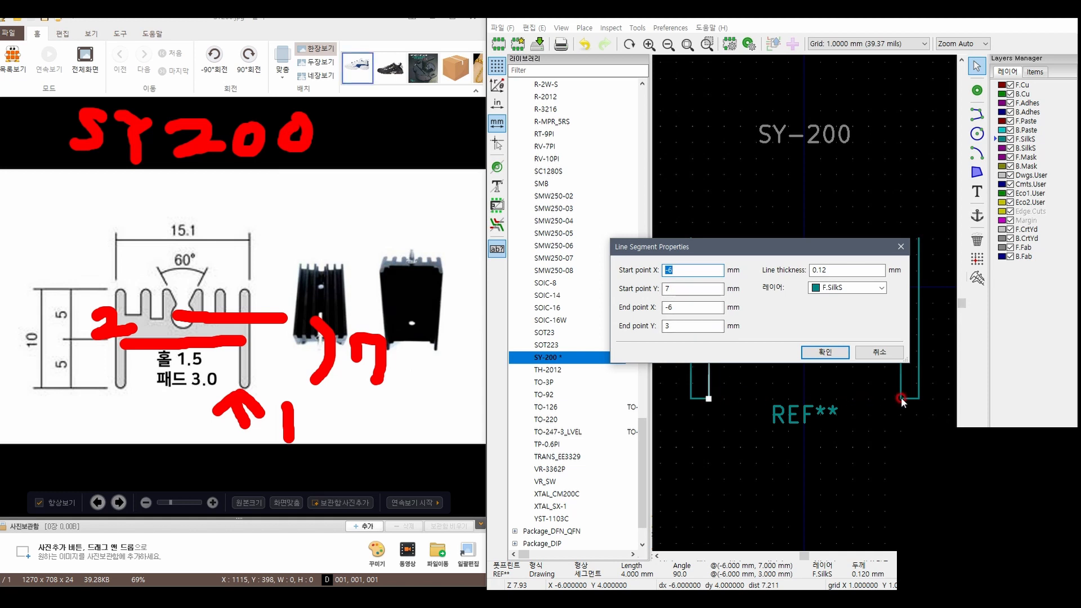
{"action": "left_click_drag", "start_coordinate": [689, 326], "coordinate": [673, 344]}
{"action": "type", "text": "2"}
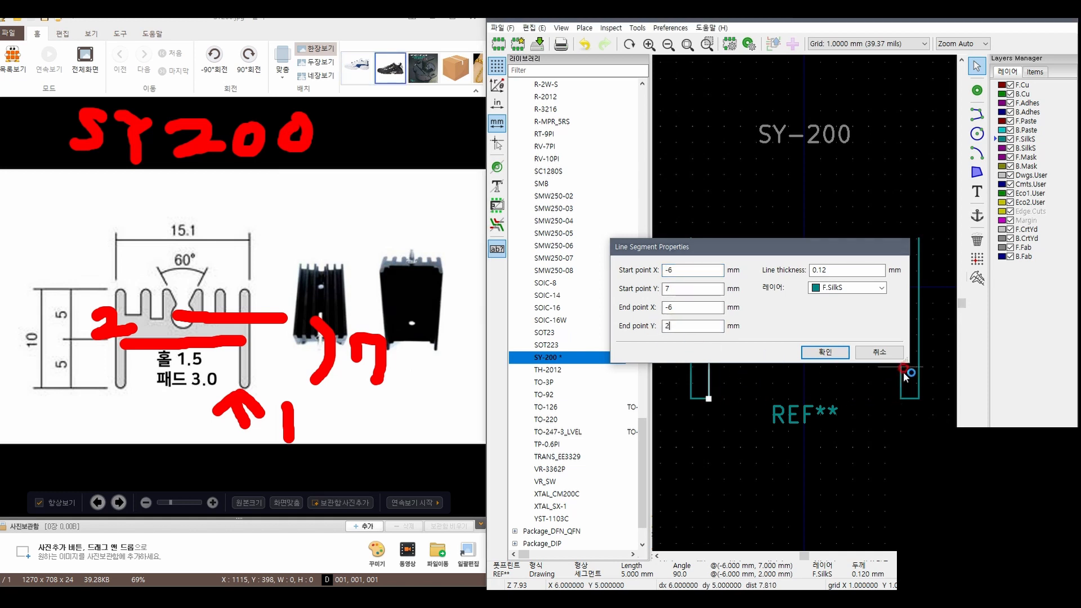
{"action": "key", "text": "Return"}
{"action": "double_click", "coordinate": [900, 359]}
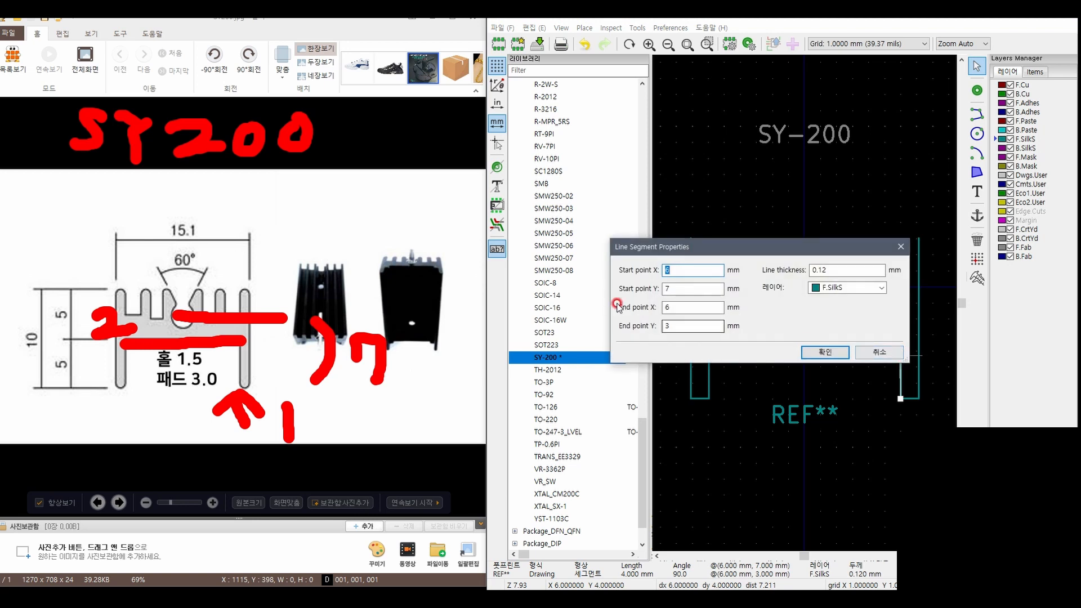
{"action": "key", "text": "Return"}
Draw a 12 mm horizontal silkscreen line at Y 2 mm joining the upper ends of the two inner leg lines
{"action": "left_click", "coordinate": [978, 115]}
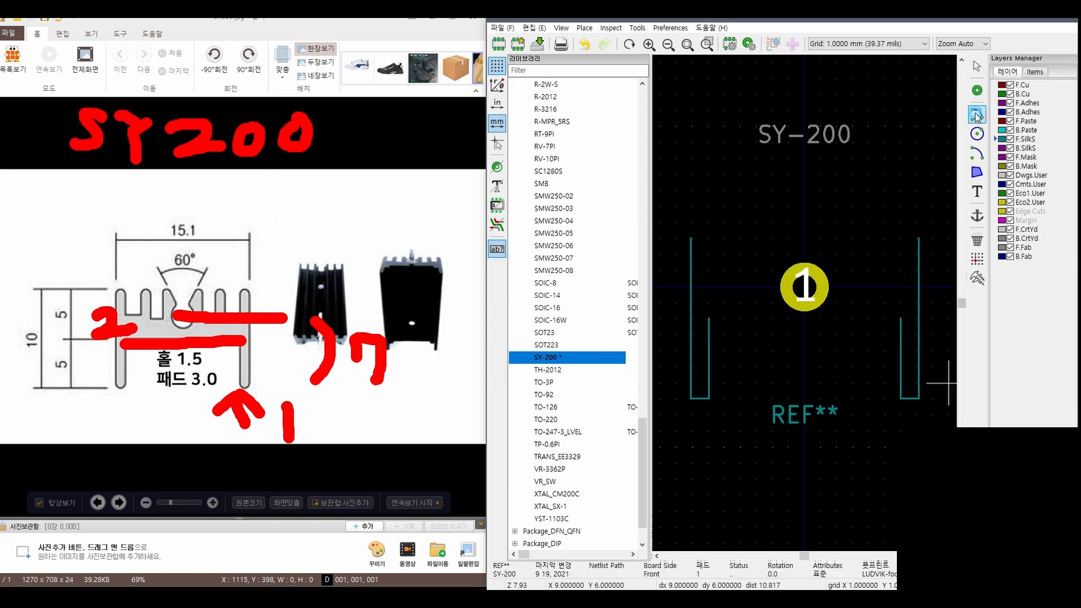
{"action": "left_click", "coordinate": [709, 319]}
{"action": "left_click", "coordinate": [901, 319]}
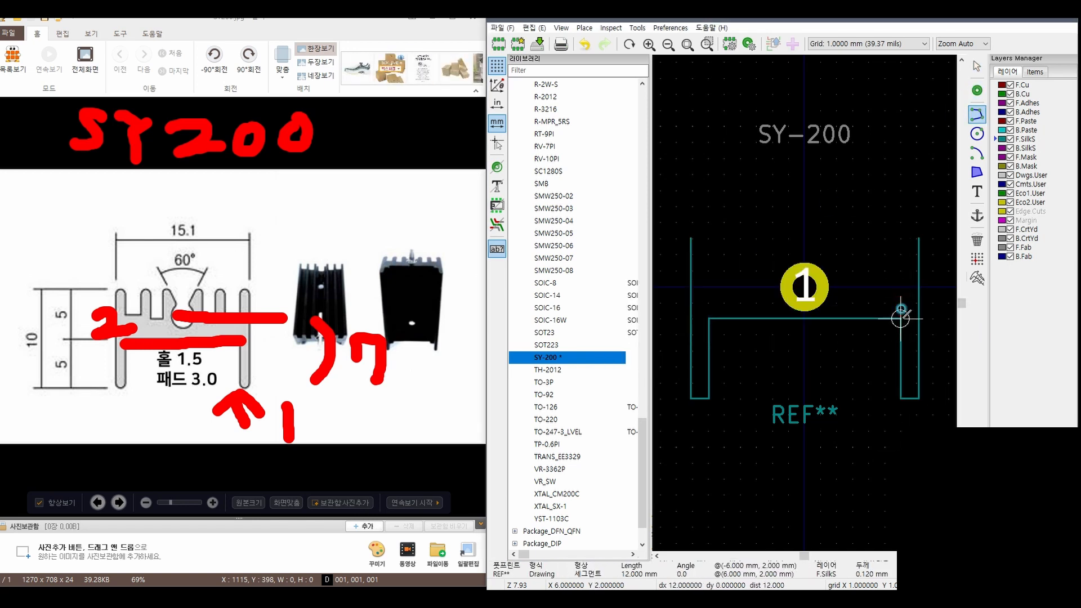
{"action": "key", "text": "Escape"}
{"action": "mouse_move", "coordinate": [197, 400]}
{"action": "left_mouse_down"}
{"action": "mouse_move", "coordinate": [105, 321]}
{"action": "mouse_move", "coordinate": [367, 350]}
{"action": "mouse_move", "coordinate": [254, 418]}
{"action": "left_mouse_up"}
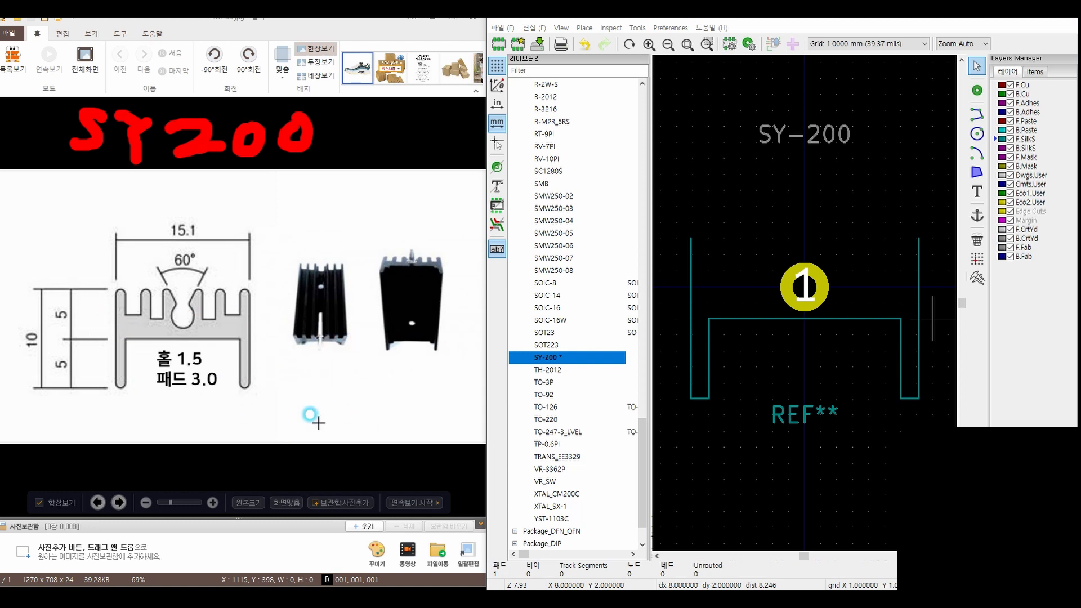
{"action": "mouse_move", "coordinate": [269, 321]}
{"action": "left_mouse_down"}
{"action": "mouse_move", "coordinate": [260, 321]}
{"action": "mouse_move", "coordinate": [279, 306]}
{"action": "left_mouse_up"}
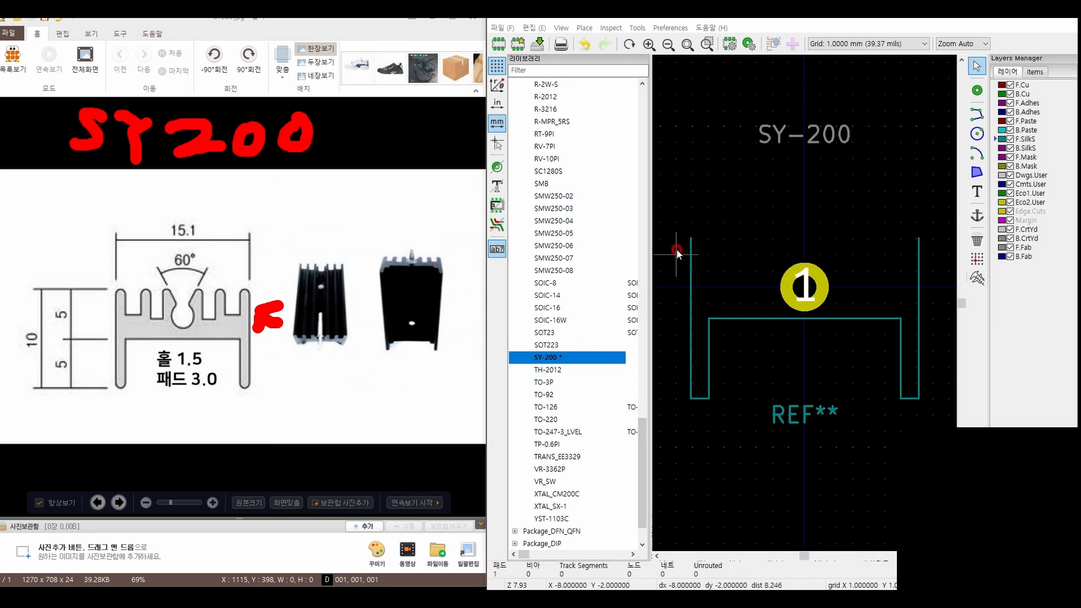
Try to close the top of the outline with a straight line at Y -3 mm from X -7.1 to X 7.1 mm
{"action": "left_click", "coordinate": [978, 114]}
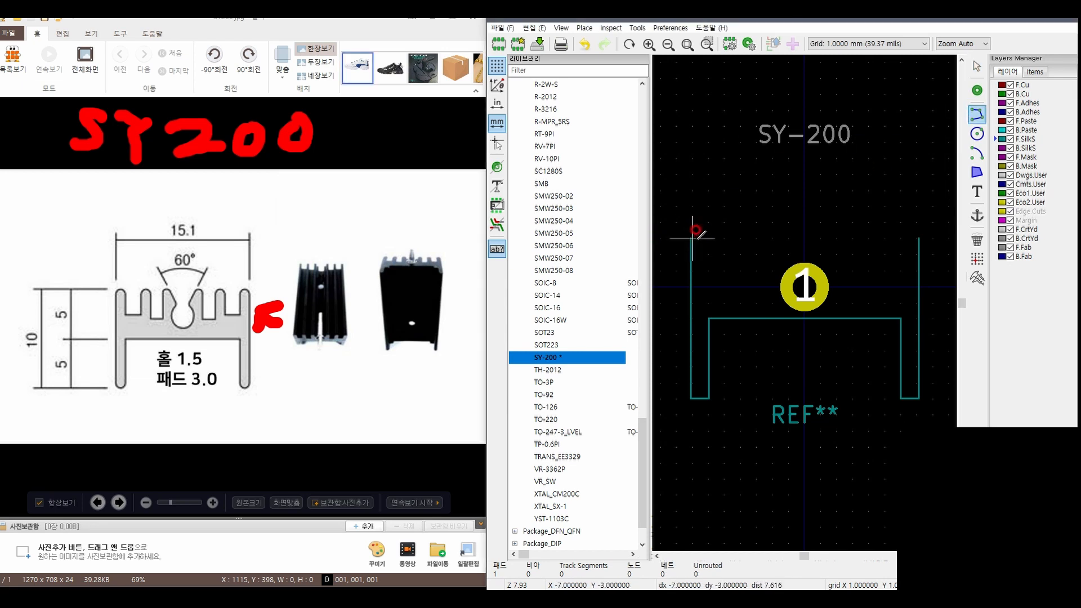
{"action": "left_click", "coordinate": [690, 238]}
{"action": "left_click", "coordinate": [918, 238]}
{"action": "key", "text": "Escape"}
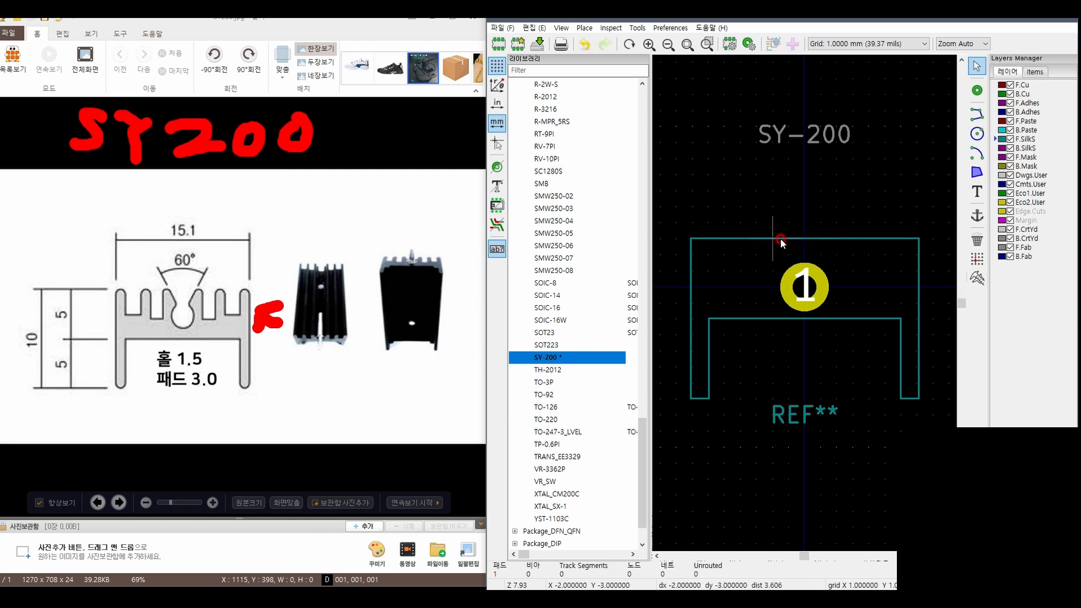
{"action": "left_click", "coordinate": [781, 240]}
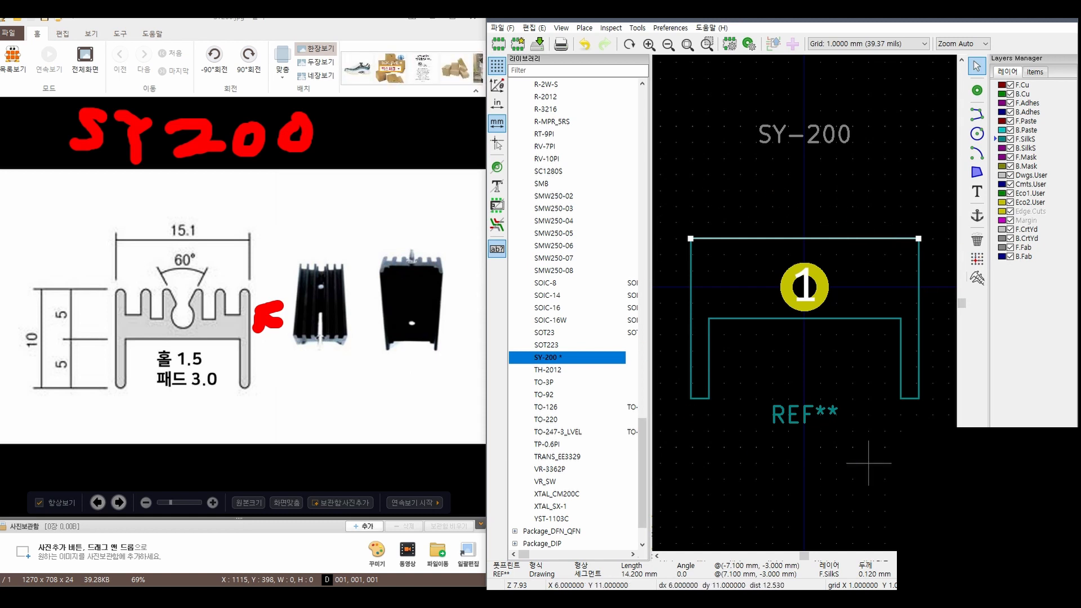
{"action": "key", "text": "Delete"}
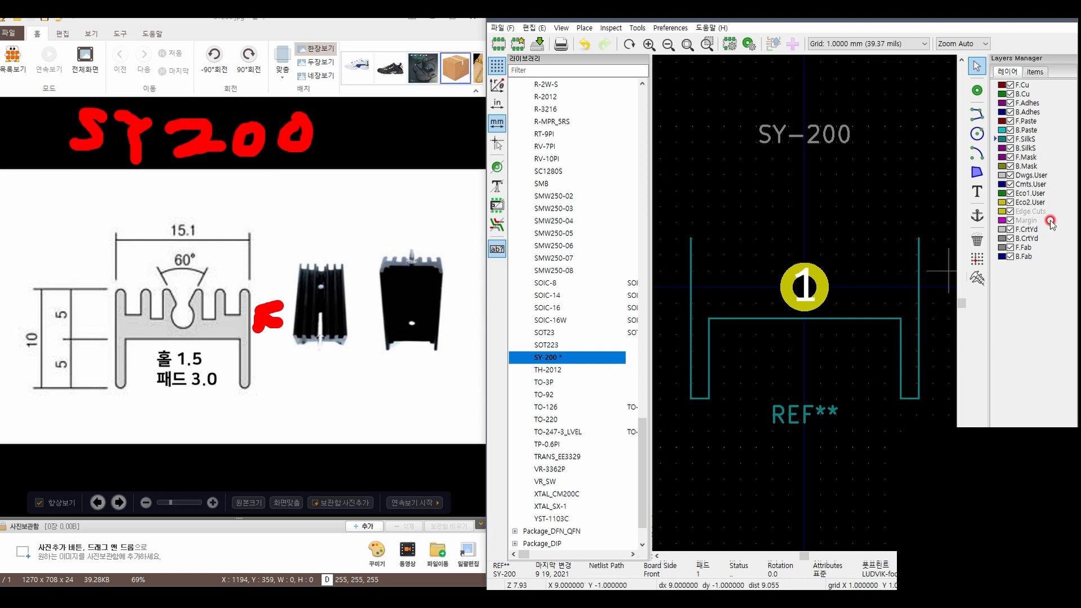
Draw the left fin profile from X -7.1, Y -3 mm to X -2, Y -3 mm, with two slots 1 mm wide and 2 mm deep
{"action": "left_click", "coordinate": [979, 115]}
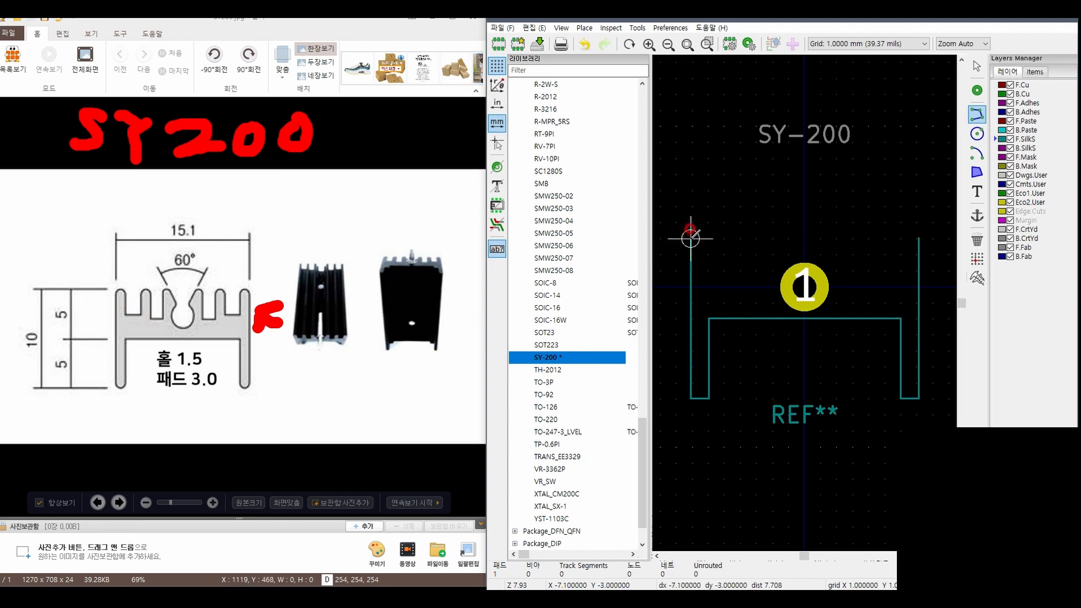
{"action": "left_click", "coordinate": [708, 238]}
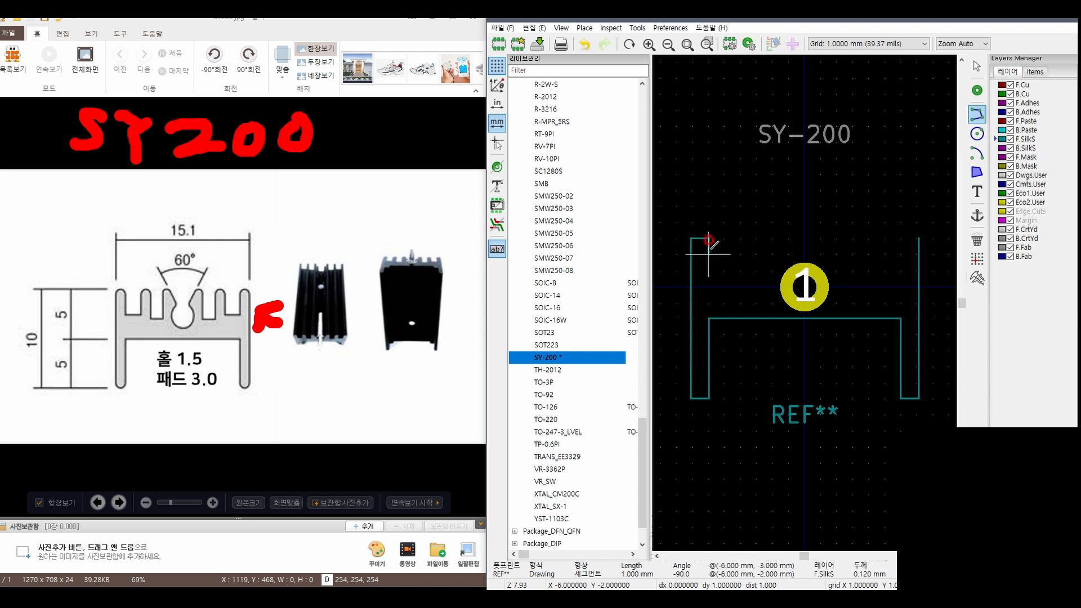
{"action": "left_click", "coordinate": [709, 270]}
{"action": "left_click", "coordinate": [724, 270]}
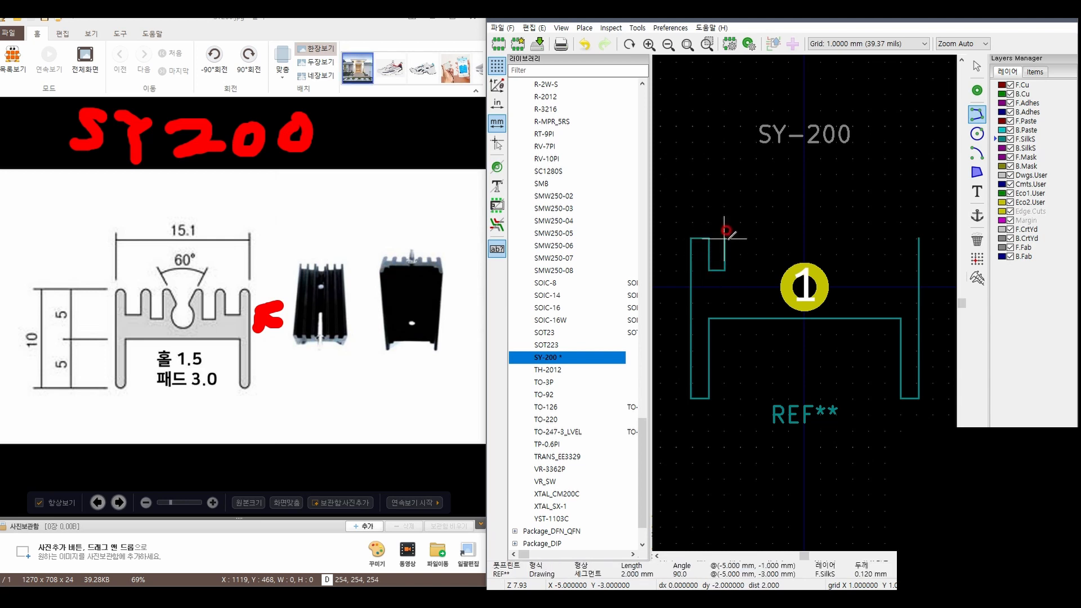
{"action": "left_click", "coordinate": [725, 239]}
{"action": "left_click", "coordinate": [740, 238]}
{"action": "left_click", "coordinate": [740, 271]}
{"action": "left_click", "coordinate": [757, 270]}
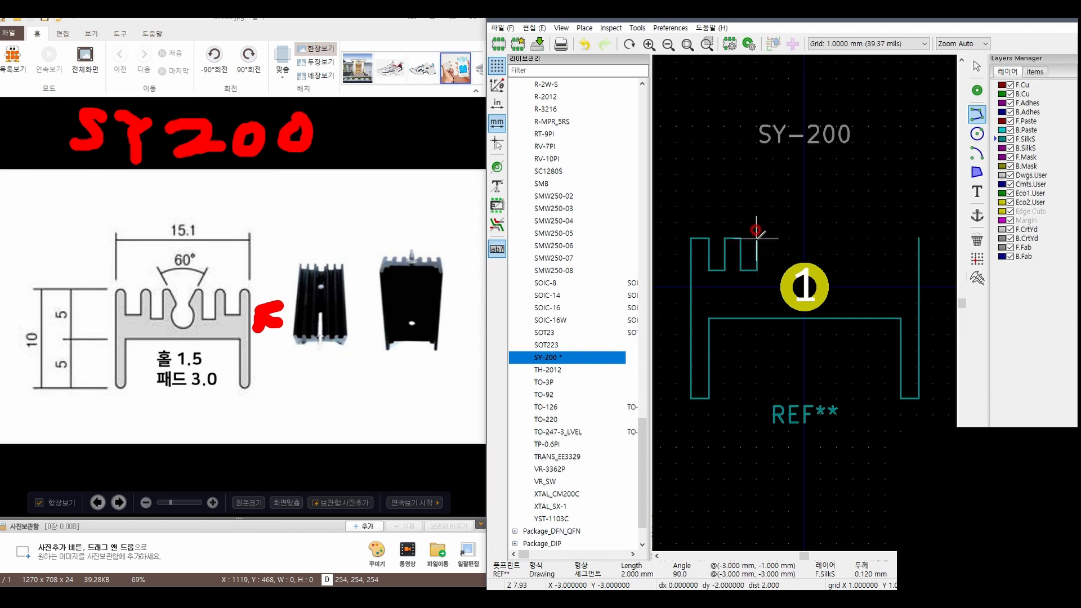
{"action": "left_click", "coordinate": [756, 238]}
{"action": "left_click", "coordinate": [772, 239]}
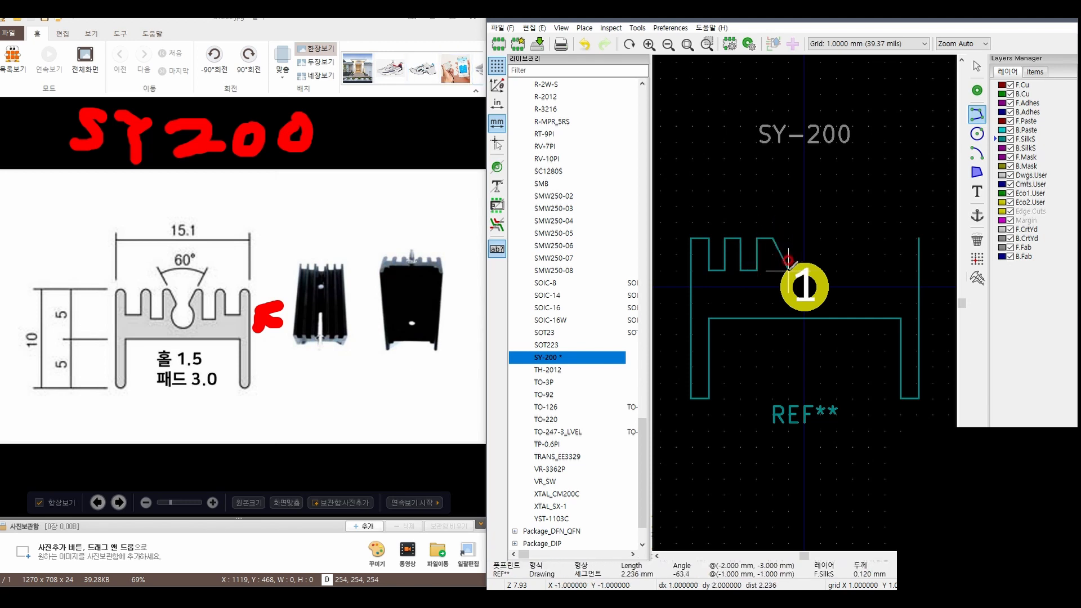
Continue the outline with a tapered central notch from X -2 to X 2 mm, with its 2 mm wide floor at Y -1 mm
{"action": "left_click", "coordinate": [789, 271]}
{"action": "left_click", "coordinate": [822, 271]}
{"action": "left_click", "coordinate": [838, 238]}
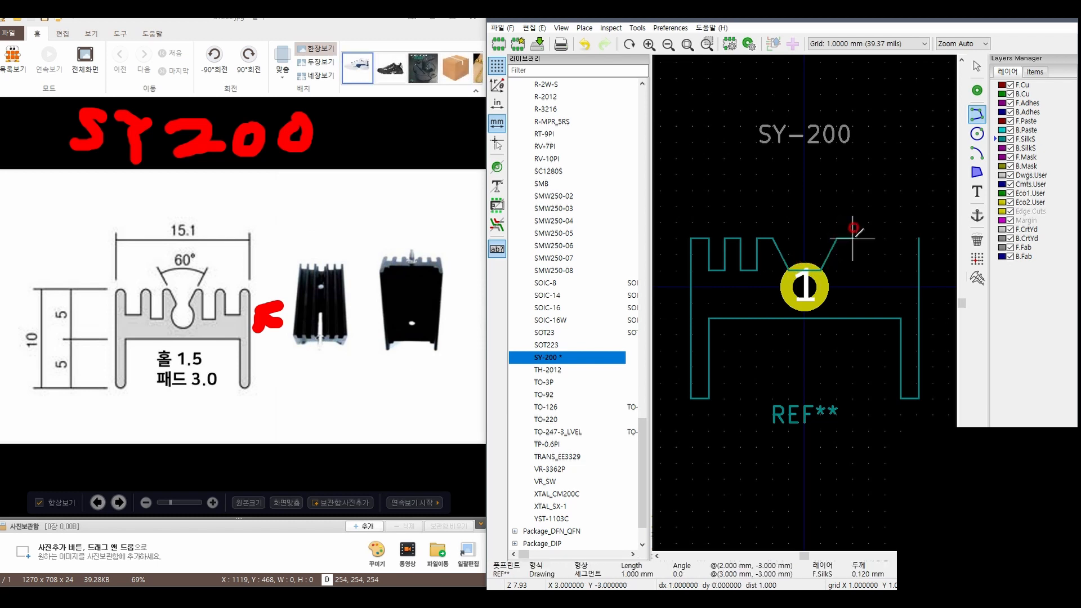
Draw the right fin profile from X 2 mm to the right outer line at Y -3 mm, with two slots 1 mm wide and 2 mm deep
{"action": "left_click", "coordinate": [854, 238]}
{"action": "left_click", "coordinate": [854, 271]}
{"action": "left_click", "coordinate": [870, 271]}
{"action": "left_click", "coordinate": [870, 238]}
{"action": "left_click", "coordinate": [886, 239]}
{"action": "left_click", "coordinate": [886, 271]}
{"action": "left_click", "coordinate": [901, 271]}
{"action": "left_click", "coordinate": [901, 238]}
{"action": "double_click", "coordinate": [917, 239]}
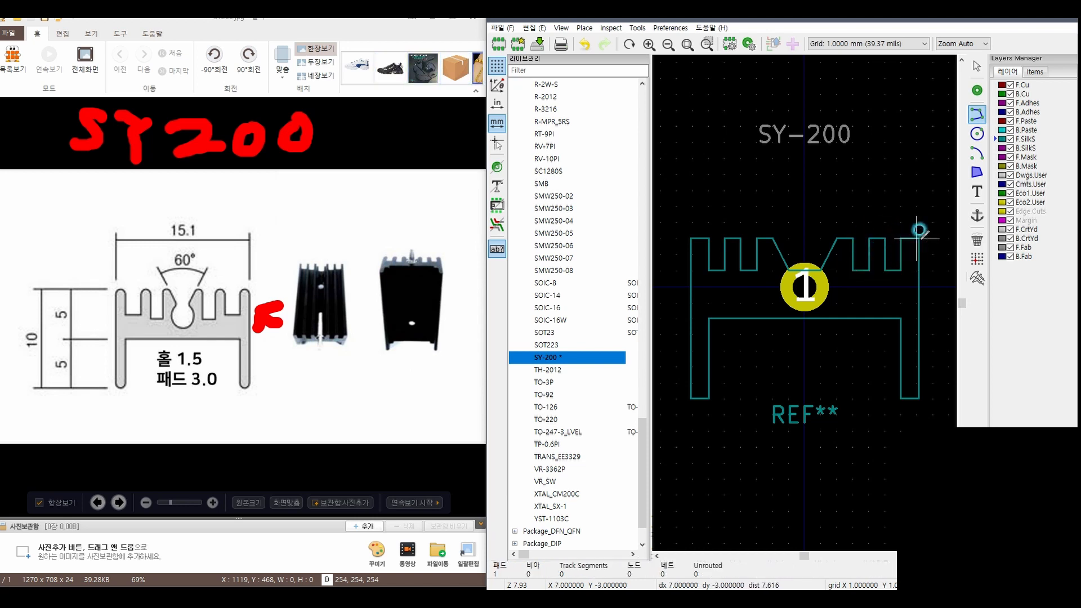
{"action": "key", "text": "Escape"}
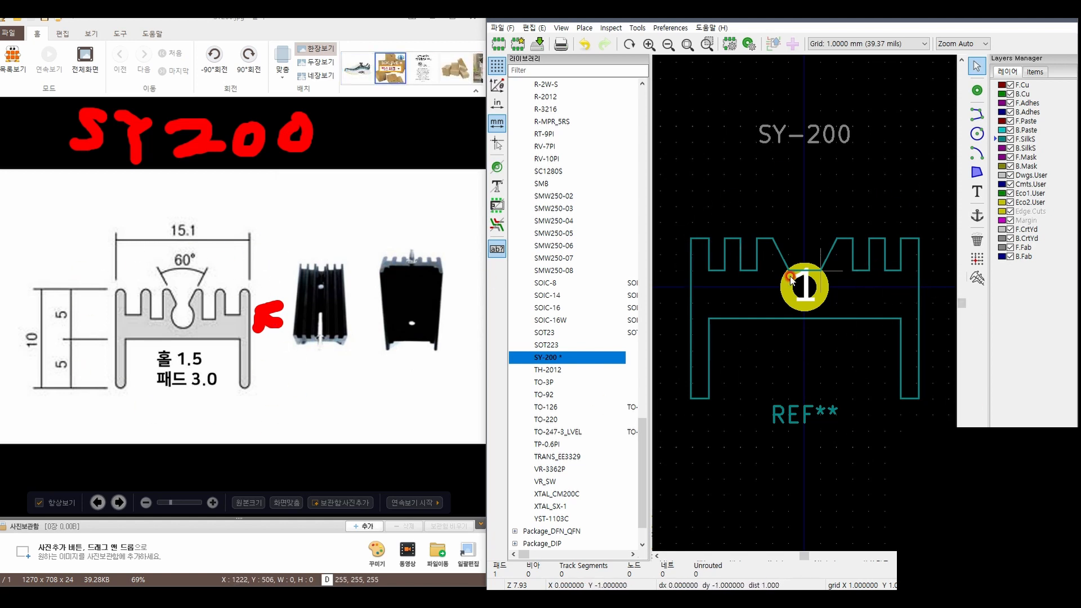
Set the grid to 0.5 mm
{"action": "left_click", "coordinate": [845, 44]}
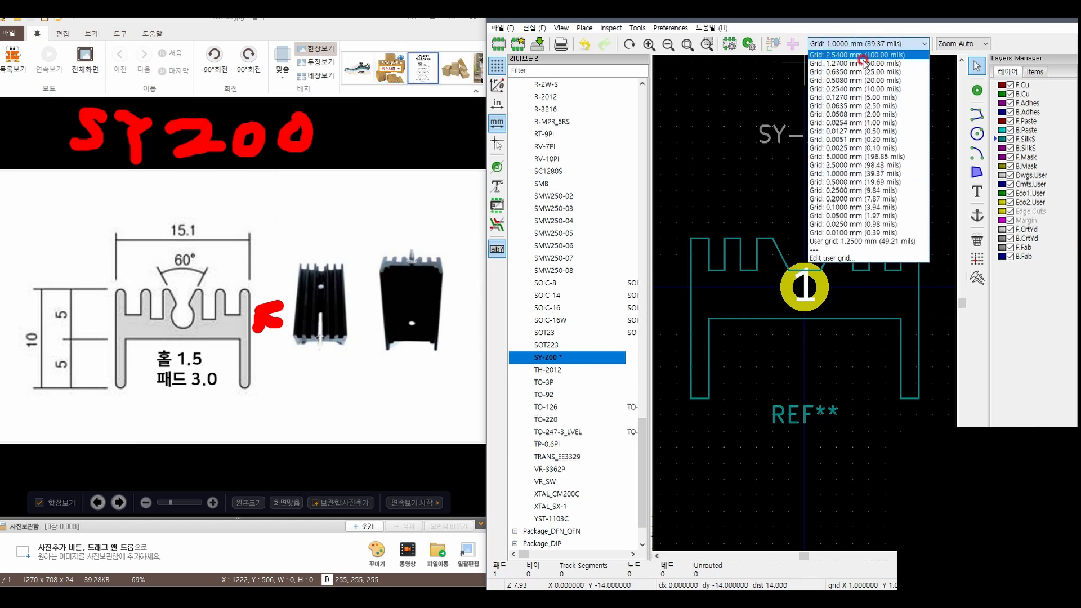
{"action": "left_click", "coordinate": [867, 182]}
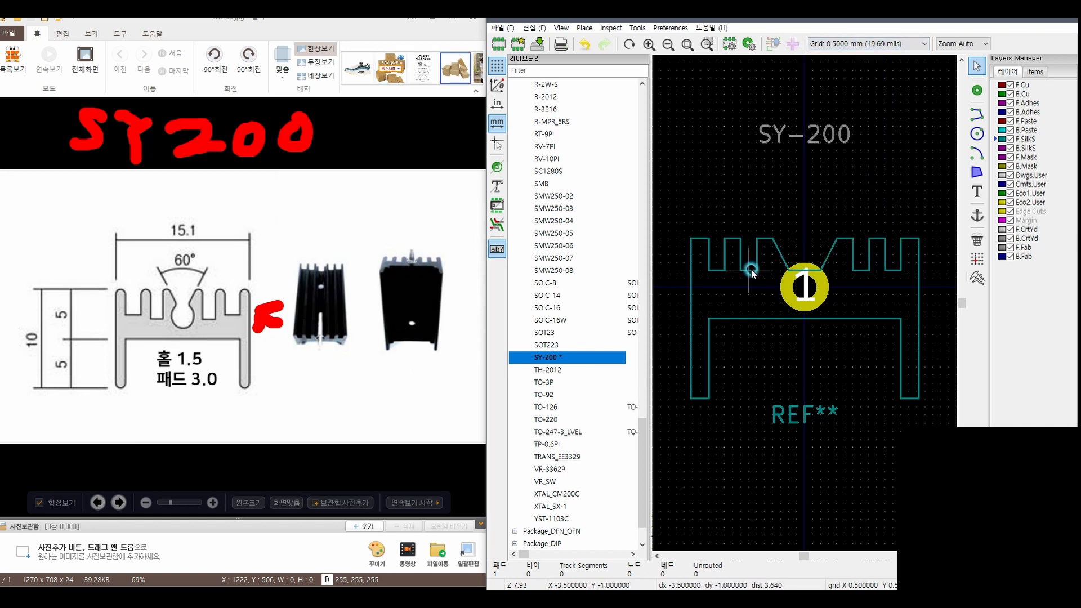
Try to move the floor lines of the two inner fin slots at X -3.5 and X 3.5 mm
{"action": "left_click", "coordinate": [749, 271]}
{"action": "key", "text": "m"}
{"action": "left_click", "coordinate": [743, 277]}
{"action": "left_click", "coordinate": [863, 270]}
{"action": "key", "text": "m"}
{"action": "left_click", "coordinate": [866, 277]}
{"action": "left_click", "coordinate": [881, 200]}
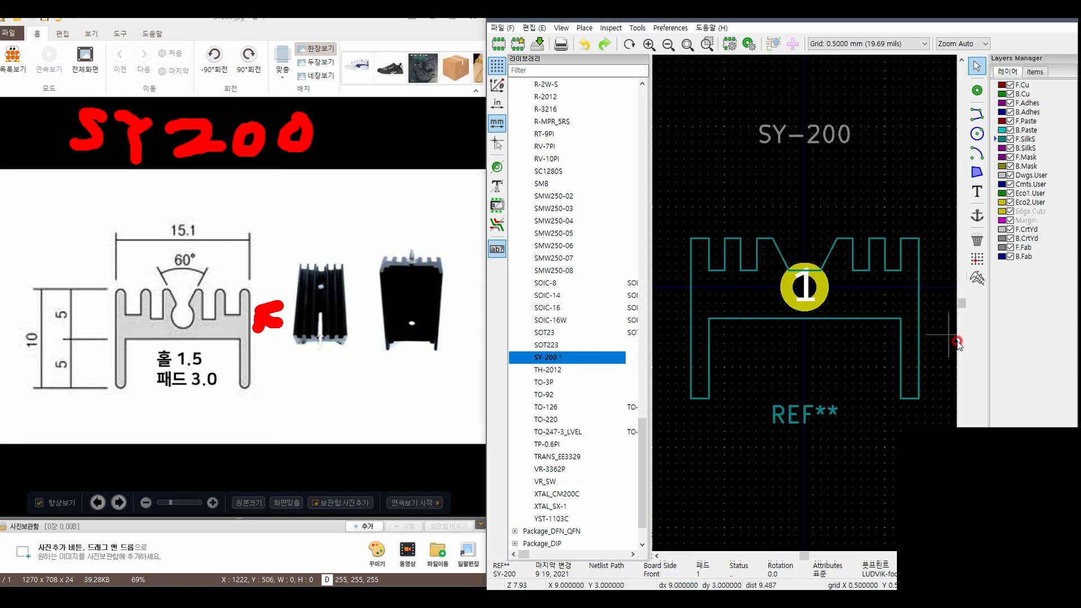
Move the SY-200 value text down, centred just above the heatsink outline
{"action": "scroll", "coordinate": [912, 312], "scroll_direction": "down", "scroll_amount": 2}
{"action": "scroll", "coordinate": [732, 291], "scroll_direction": "down", "scroll_amount": 2}
{"action": "scroll", "coordinate": [796, 298], "scroll_direction": "up", "scroll_amount": 3}
{"action": "scroll", "coordinate": [813, 293], "scroll_direction": "down", "scroll_amount": 2}
{"action": "scroll", "coordinate": [809, 292], "scroll_direction": "down", "scroll_amount": 2}
{"action": "scroll", "coordinate": [817, 327], "scroll_direction": "up", "scroll_amount": 3}
{"action": "scroll", "coordinate": [805, 306], "scroll_direction": "down", "scroll_amount": 1}
{"action": "scroll", "coordinate": [805, 307], "scroll_direction": "down", "scroll_amount": 1}
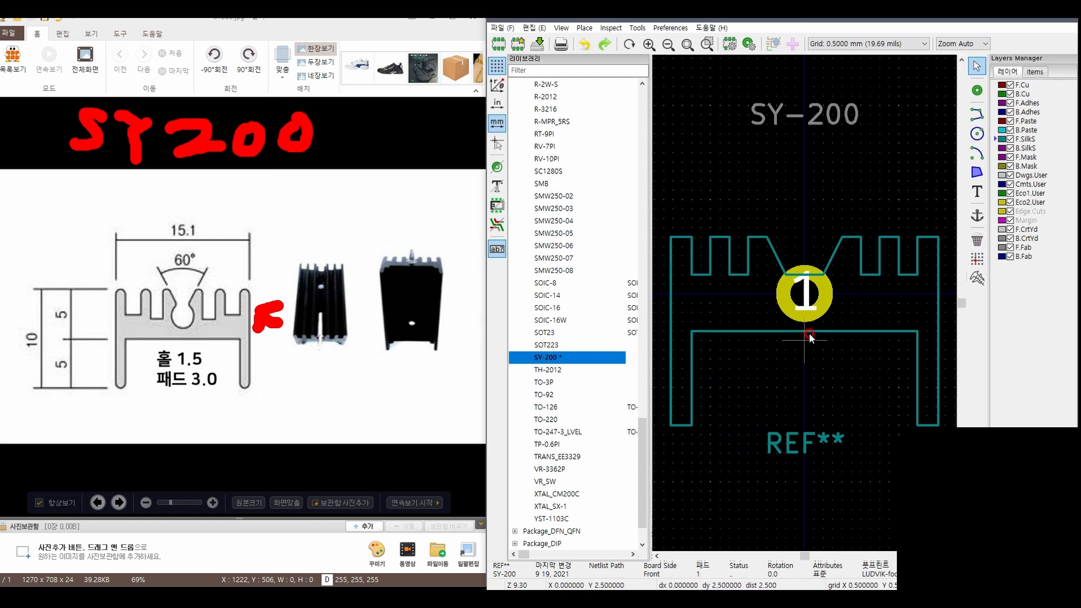
{"action": "left_click", "coordinate": [826, 110]}
{"action": "key", "text": "m"}
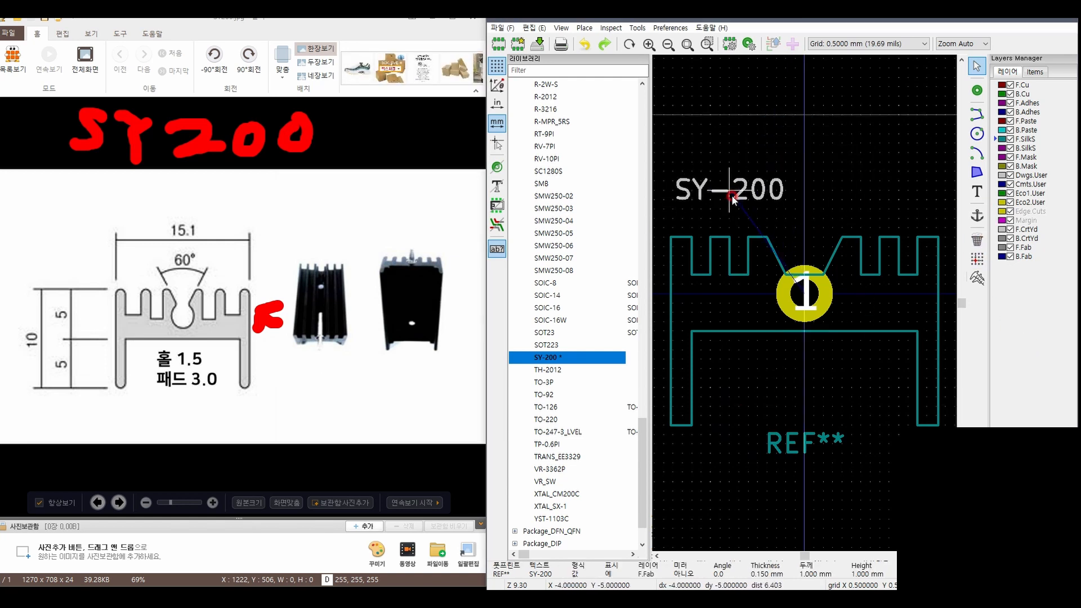
{"action": "left_click", "coordinate": [805, 199]}
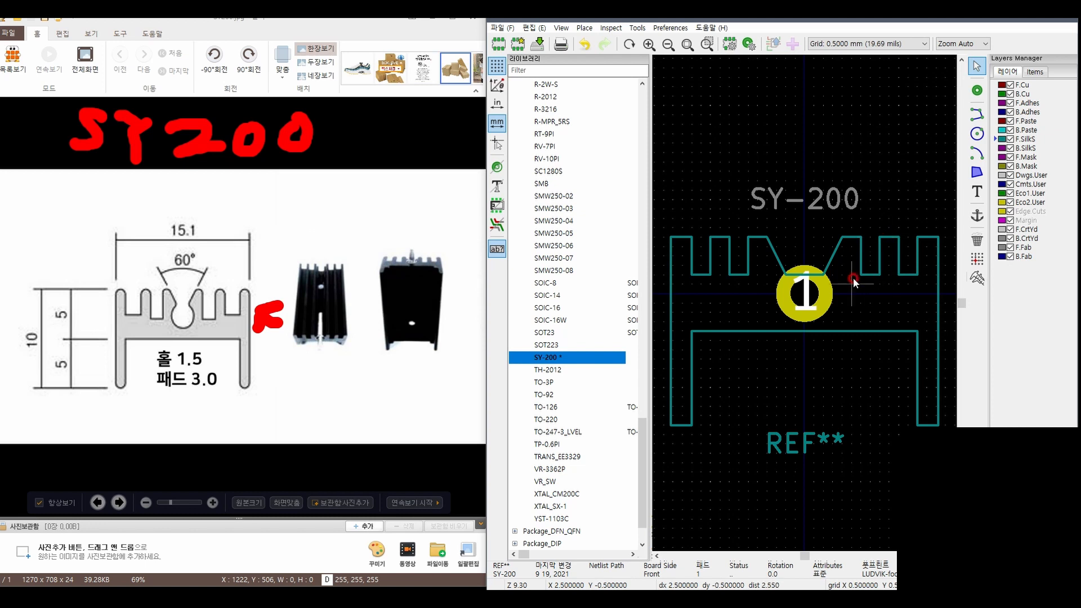
Start a filled silkscreen polygon at X -6, Y 2 mm, tracing the base underside, right leg and right fins to the central V notch
{"action": "left_click", "coordinate": [977, 172]}
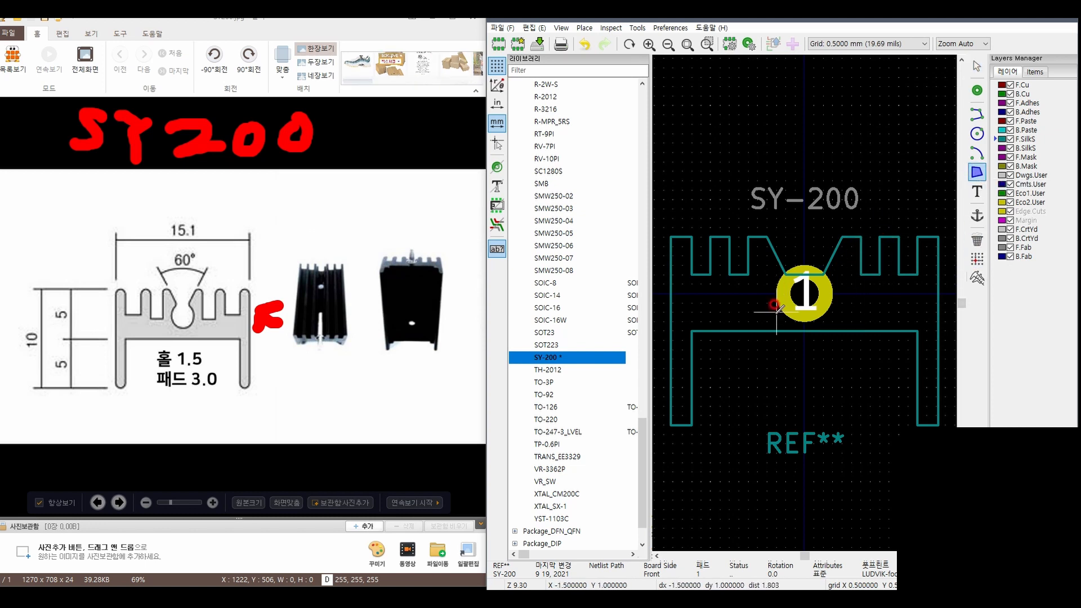
{"action": "left_click", "coordinate": [691, 331]}
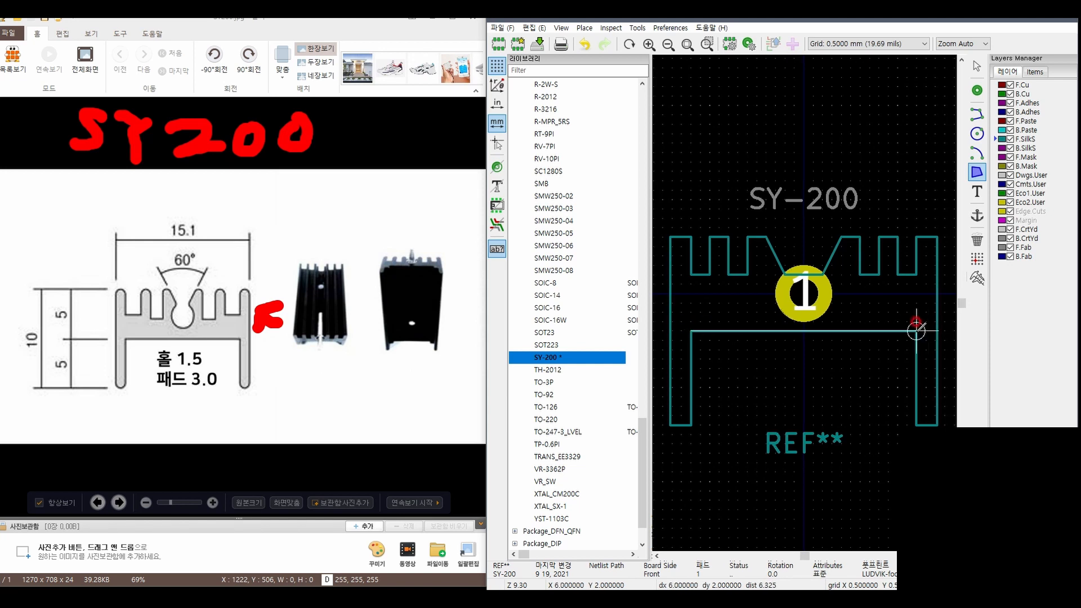
{"action": "left_click", "coordinate": [917, 331]}
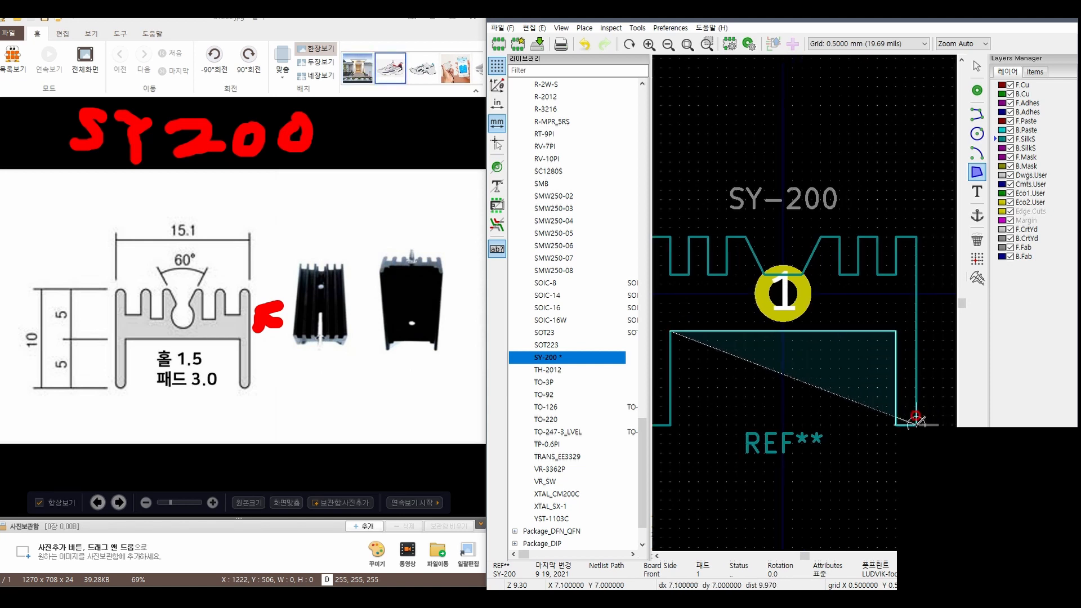
{"action": "left_click", "coordinate": [917, 423]}
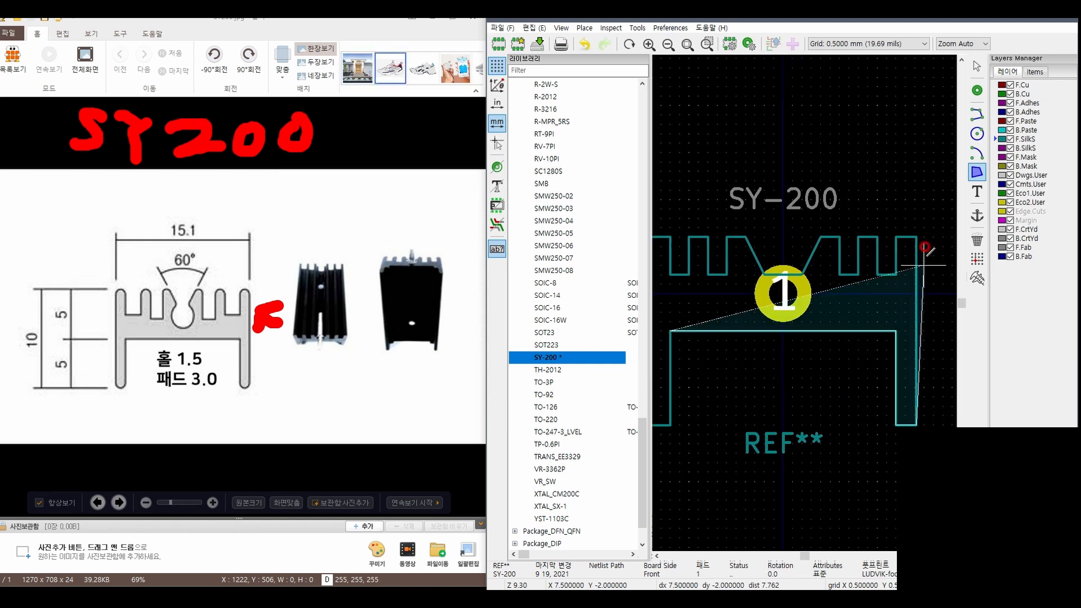
{"action": "left_click", "coordinate": [905, 236]}
{"action": "left_click", "coordinate": [895, 275]}
{"action": "left_click", "coordinate": [877, 275]}
{"action": "left_click", "coordinate": [877, 237]}
{"action": "left_click", "coordinate": [858, 237]}
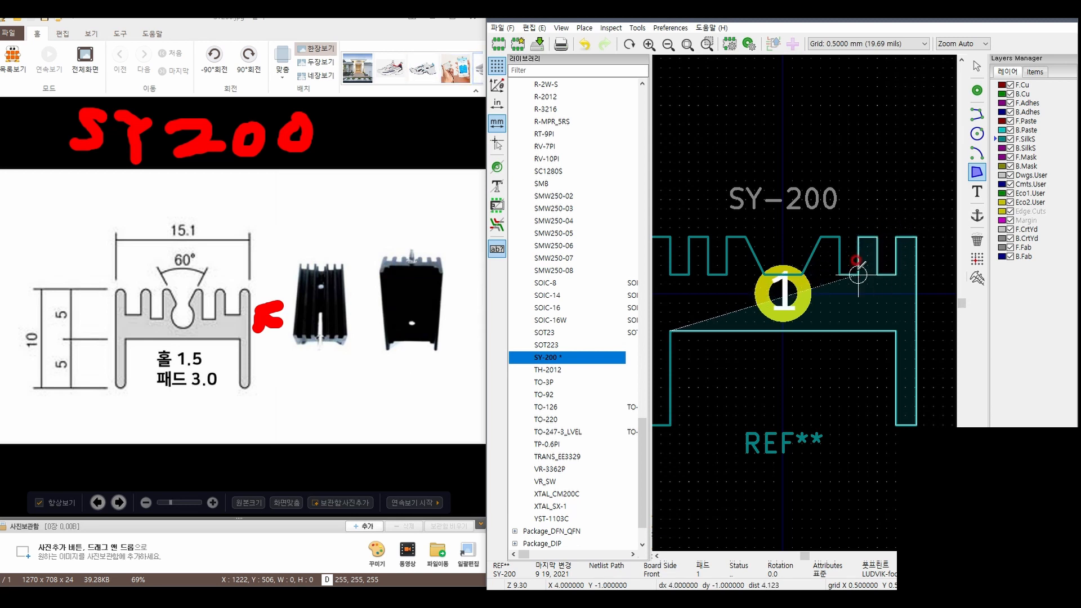
{"action": "left_click", "coordinate": [858, 275]}
{"action": "left_click", "coordinate": [840, 274]}
{"action": "left_click", "coordinate": [840, 237]}
{"action": "left_click", "coordinate": [821, 237]}
{"action": "left_click", "coordinate": [802, 275]}
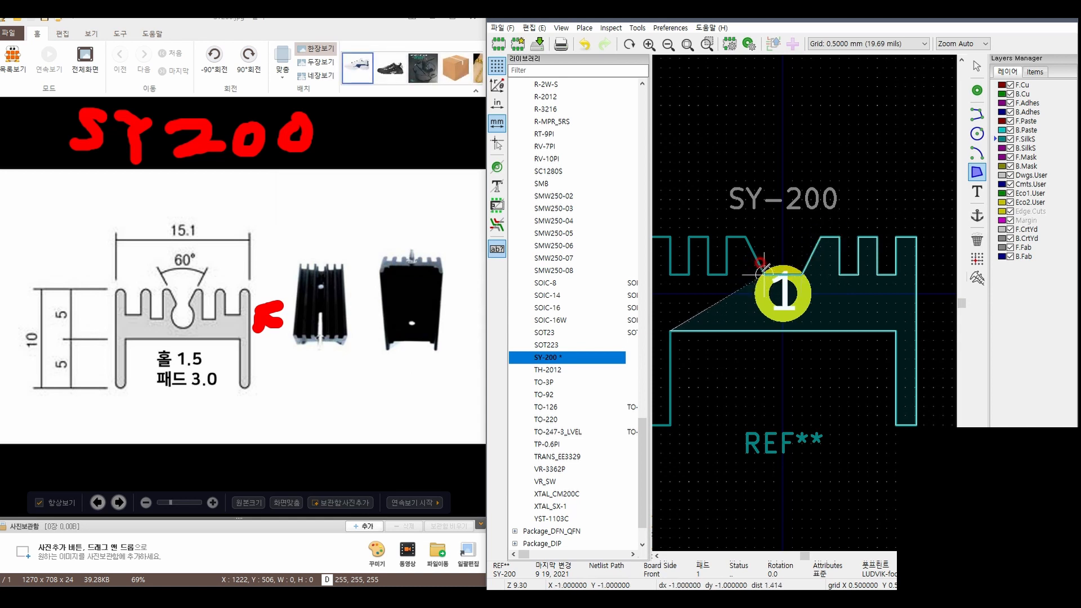
Continue the polygon along the left fins and left leg, closing it at the inner corner of the left leg
{"action": "left_click", "coordinate": [765, 275]}
{"action": "left_click", "coordinate": [746, 237]}
{"action": "left_click", "coordinate": [726, 237]}
{"action": "left_click", "coordinate": [727, 275]}
{"action": "left_click", "coordinate": [708, 275]}
{"action": "left_click", "coordinate": [708, 237]}
{"action": "left_click", "coordinate": [690, 237]}
{"action": "left_click", "coordinate": [690, 275]}
{"action": "left_click", "coordinate": [689, 237]}
{"action": "left_click", "coordinate": [693, 237]}
{"action": "left_click", "coordinate": [696, 426]}
{"action": "left_click", "coordinate": [715, 426]}
{"action": "left_click", "coordinate": [715, 332]}
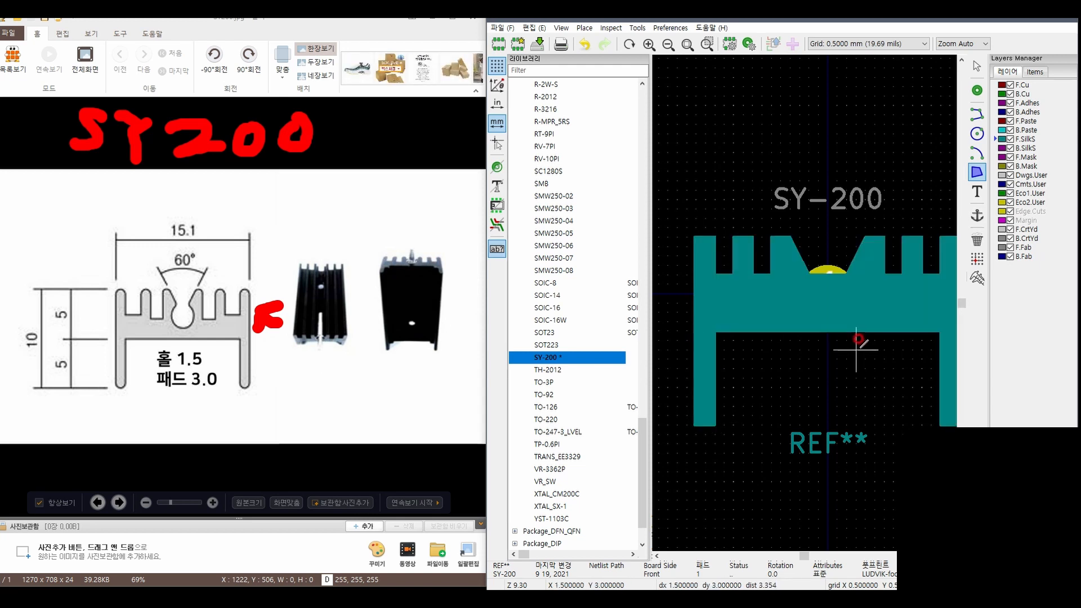
{"action": "key", "text": "Escape"}
Examine the filled heatsink shape and how it overlaps pad 1
{"action": "scroll", "coordinate": [805, 307], "scroll_direction": "down", "scroll_amount": 1}
{"action": "scroll", "coordinate": [806, 307], "scroll_direction": "up", "scroll_amount": 2}
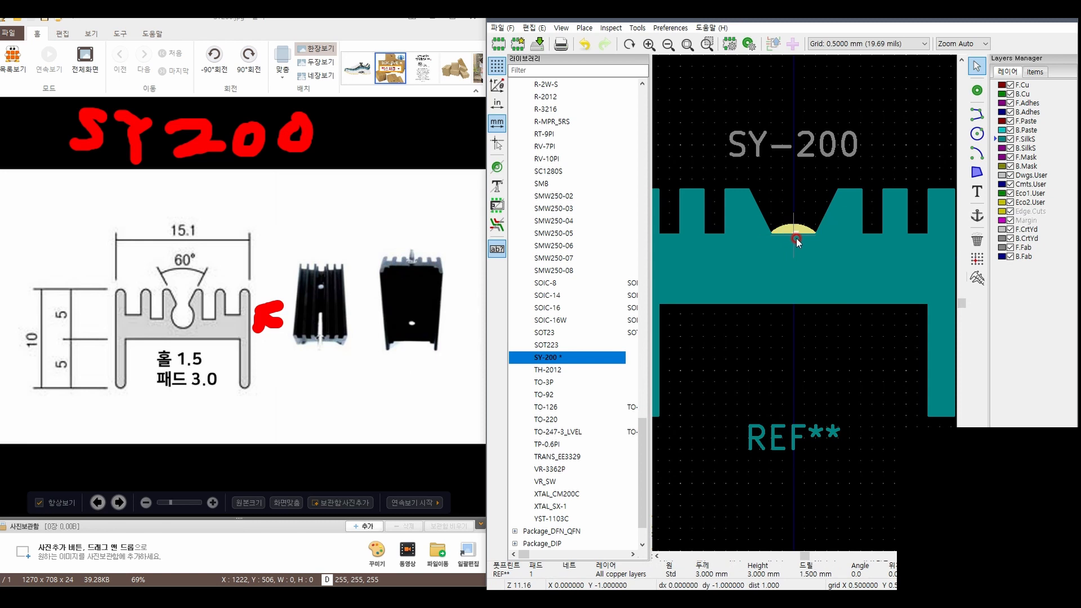
{"action": "scroll", "coordinate": [797, 238], "scroll_direction": "down", "scroll_amount": 1}
{"action": "scroll", "coordinate": [827, 306], "scroll_direction": "down", "scroll_amount": 1}
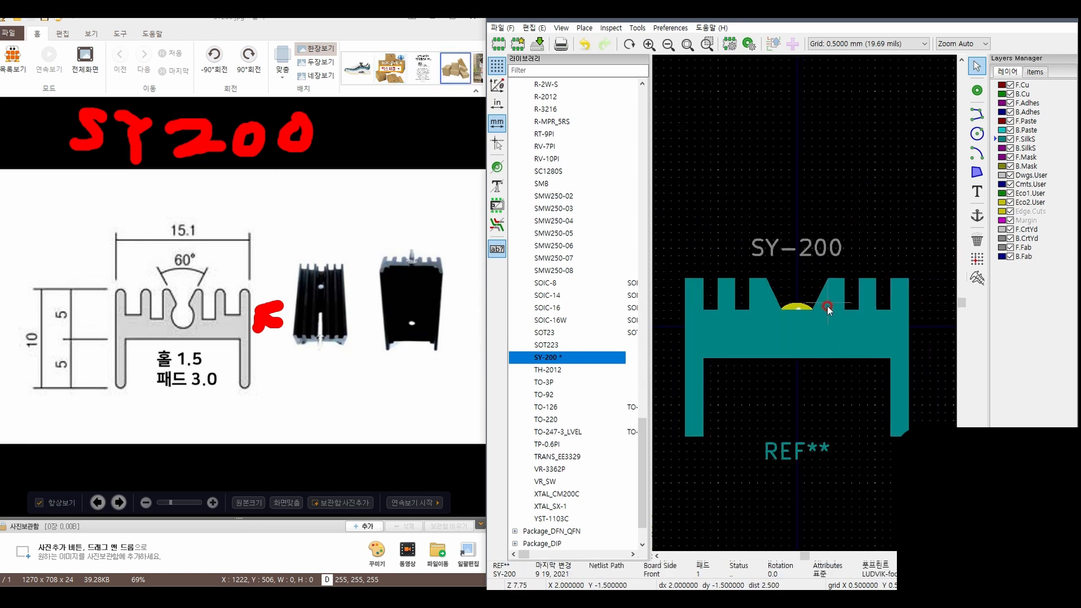
{"action": "scroll", "coordinate": [806, 349], "scroll_direction": "up", "scroll_amount": 1}
{"action": "scroll", "coordinate": [805, 297], "scroll_direction": "up", "scroll_amount": 1}
{"action": "left_click", "coordinate": [802, 249]}
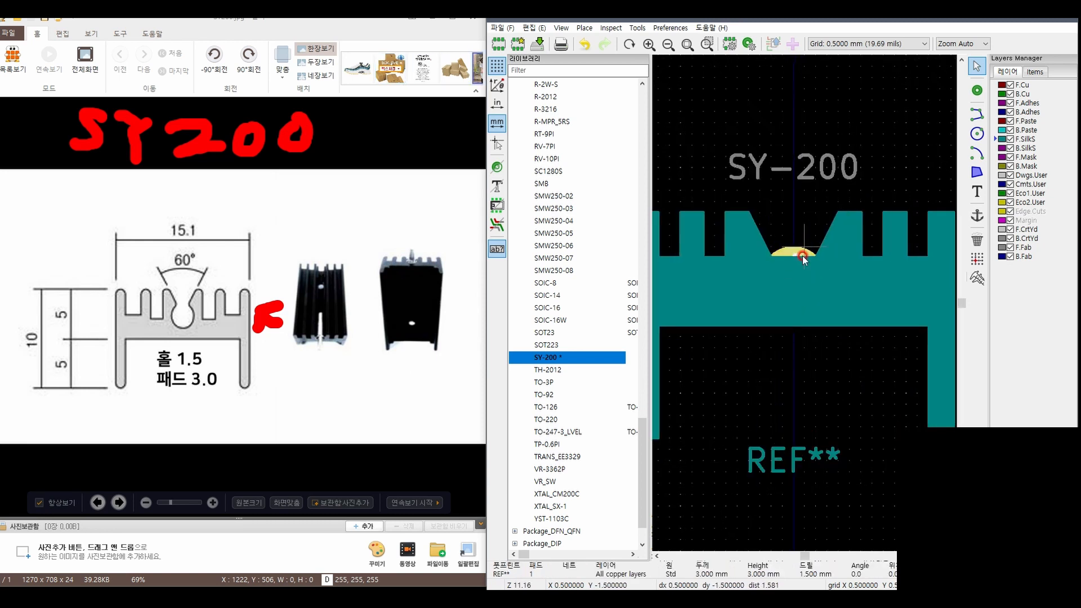
{"action": "scroll", "coordinate": [792, 281], "scroll_direction": "down", "scroll_amount": 1}
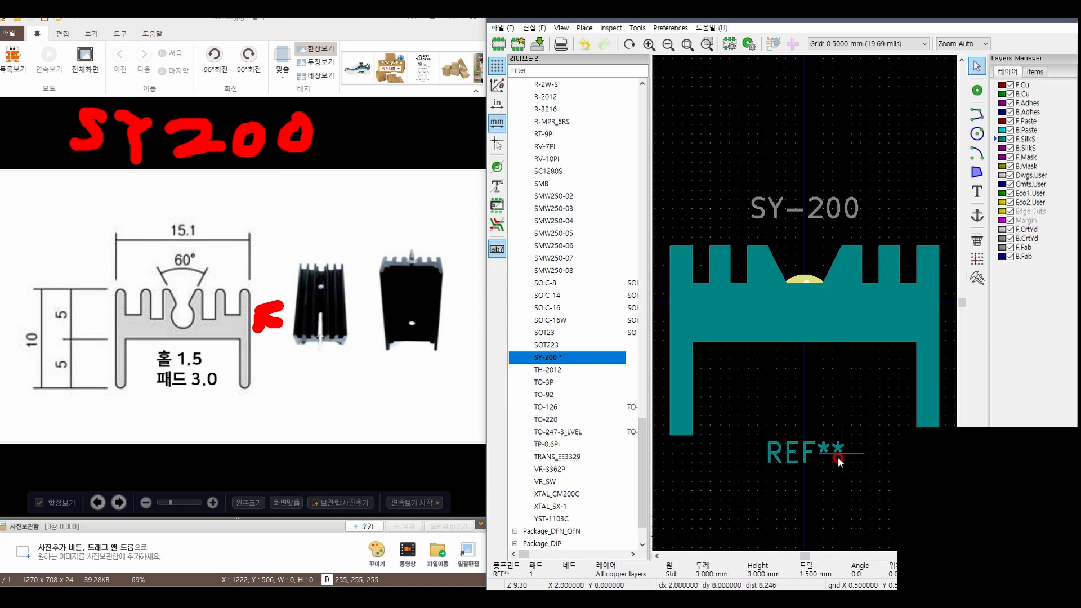
Move the REF** text above the SY-200 value text, centred over the heatsink, and save the footprint
{"action": "left_click_drag", "start_coordinate": [795, 453], "coordinate": [803, 169]}
{"action": "scroll", "coordinate": [804, 341], "scroll_direction": "down", "scroll_amount": 1}
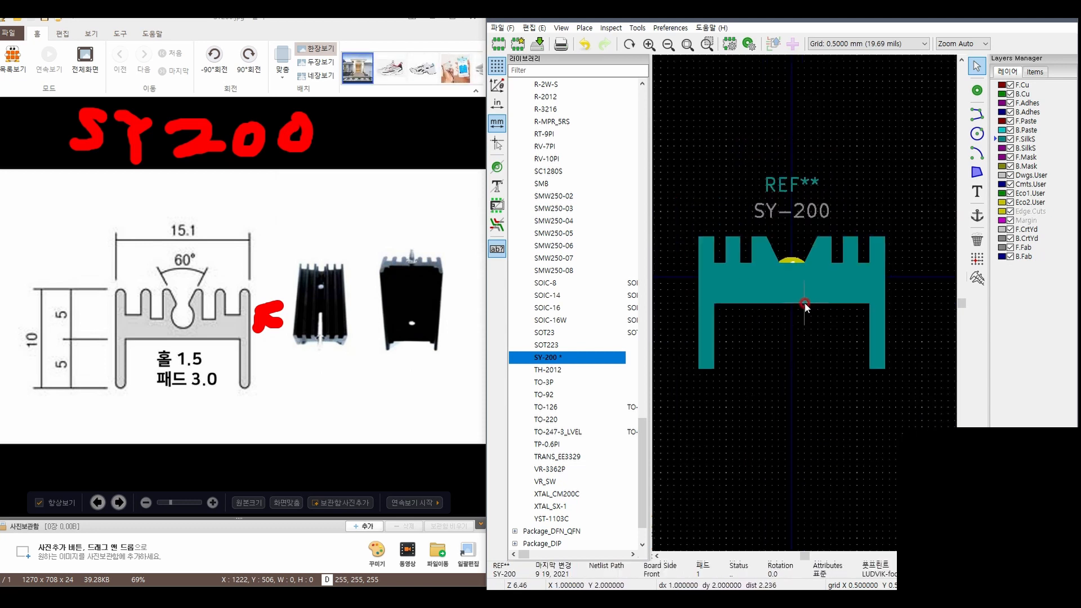
{"action": "scroll", "coordinate": [805, 303], "scroll_direction": "up", "scroll_amount": 3}
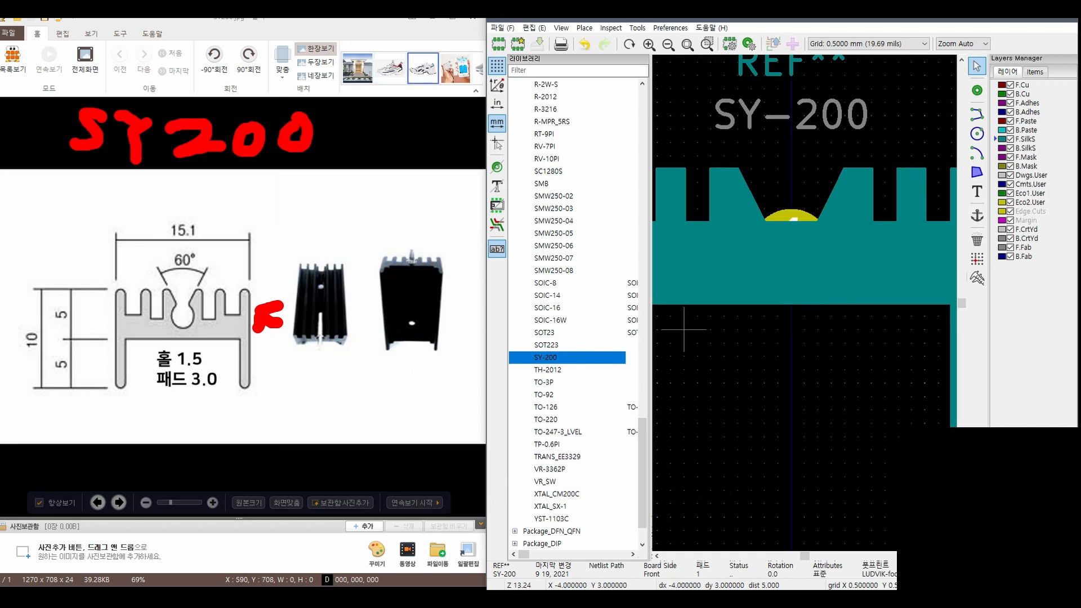
Switch to the schematic editor and delete the Heatsink, Heatsink_Pad_2Pin and Heatsink_Pad_3Pin symbols, keeping Heatsink_Pad
{"action": "mouse_move", "coordinate": [169, 599]}
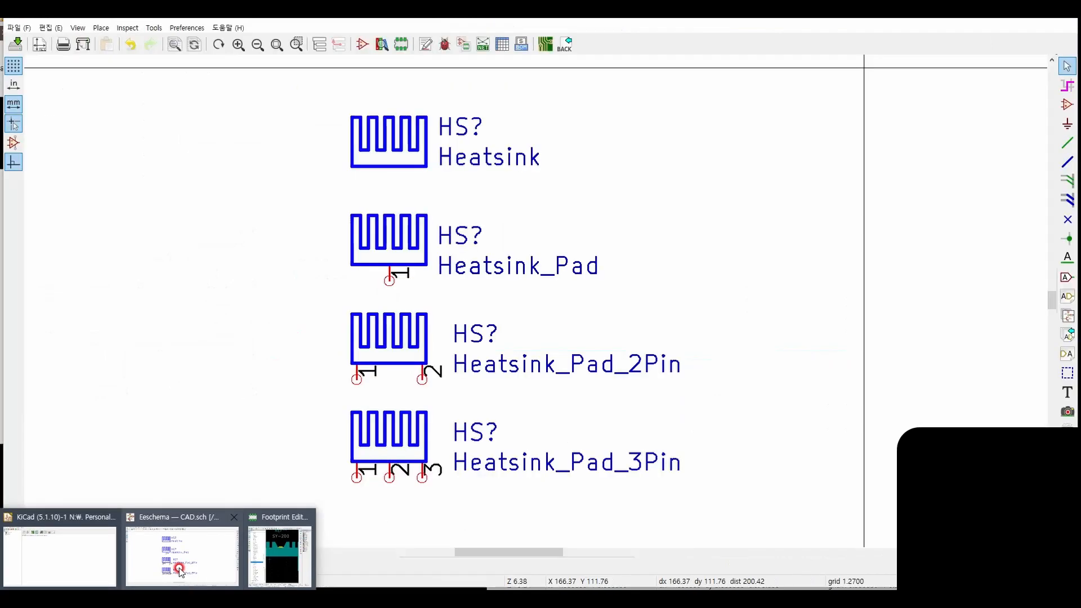
{"action": "left_click", "coordinate": [179, 569]}
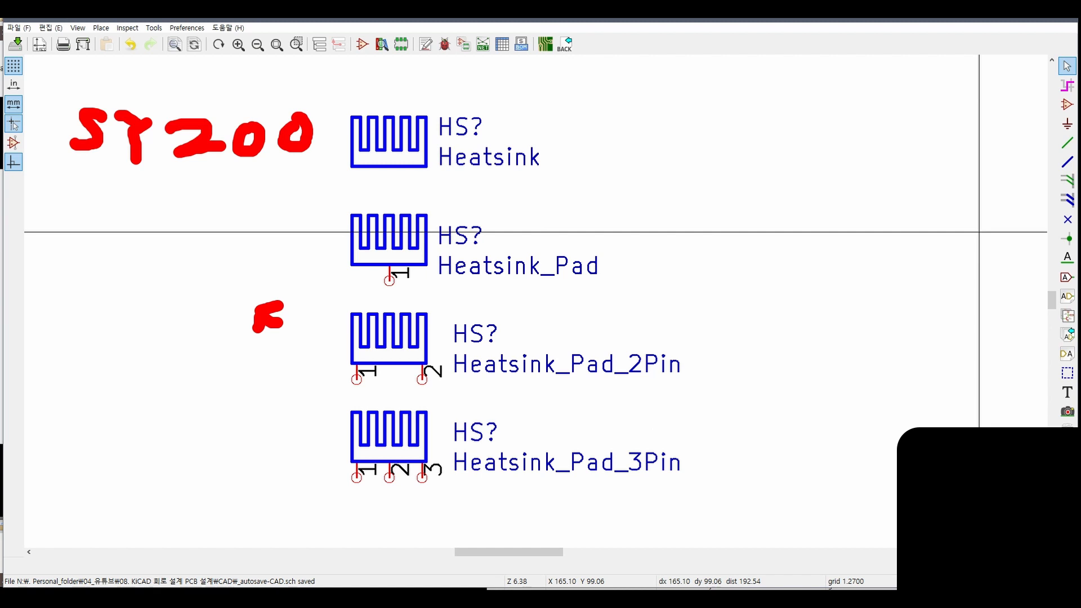
{"action": "mouse_move", "coordinate": [676, 254]}
{"action": "left_mouse_down"}
{"action": "mouse_move", "coordinate": [260, 306]}
{"action": "mouse_move", "coordinate": [99, 165]}
{"action": "mouse_move", "coordinate": [99, 126]}
{"action": "mouse_move", "coordinate": [141, 119]}
{"action": "left_mouse_up"}
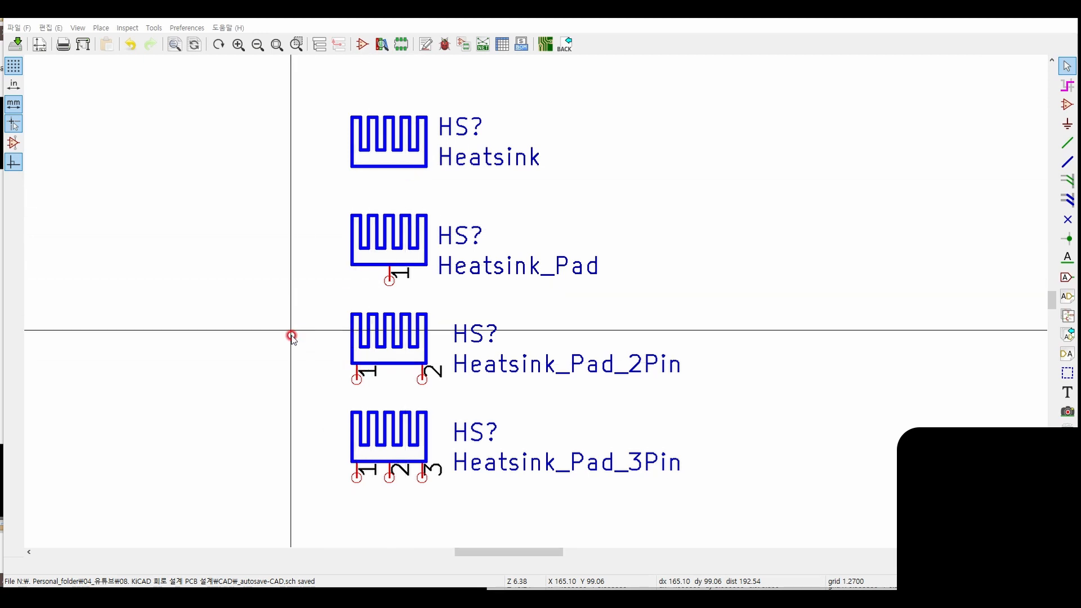
{"action": "left_click_drag", "start_coordinate": [618, 495], "coordinate": [309, 337]}
{"action": "key", "text": "Delete"}
{"action": "left_click_drag", "start_coordinate": [603, 101], "coordinate": [340, 167]}
{"action": "key", "text": "Delete"}
Assign the SY-200 footprint from the LUDVIK-footprint library to the Heatsink_Pad symbol
{"action": "scroll", "coordinate": [406, 232], "scroll_direction": "up", "scroll_amount": 3}
{"action": "double_click", "coordinate": [536, 301]}
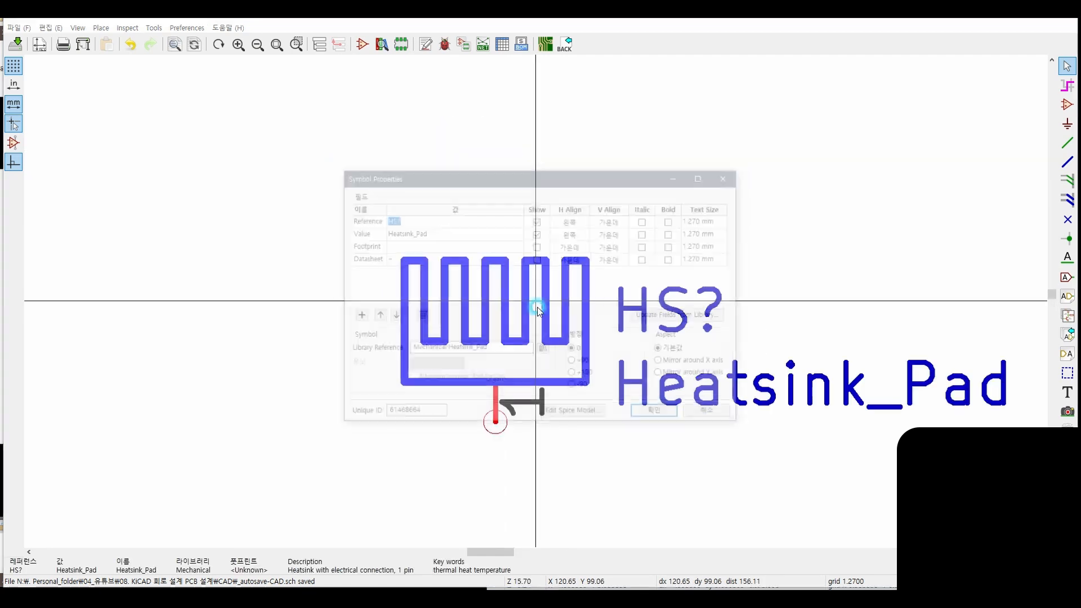
{"action": "left_click", "coordinate": [518, 247]}
{"action": "left_click", "coordinate": [518, 246]}
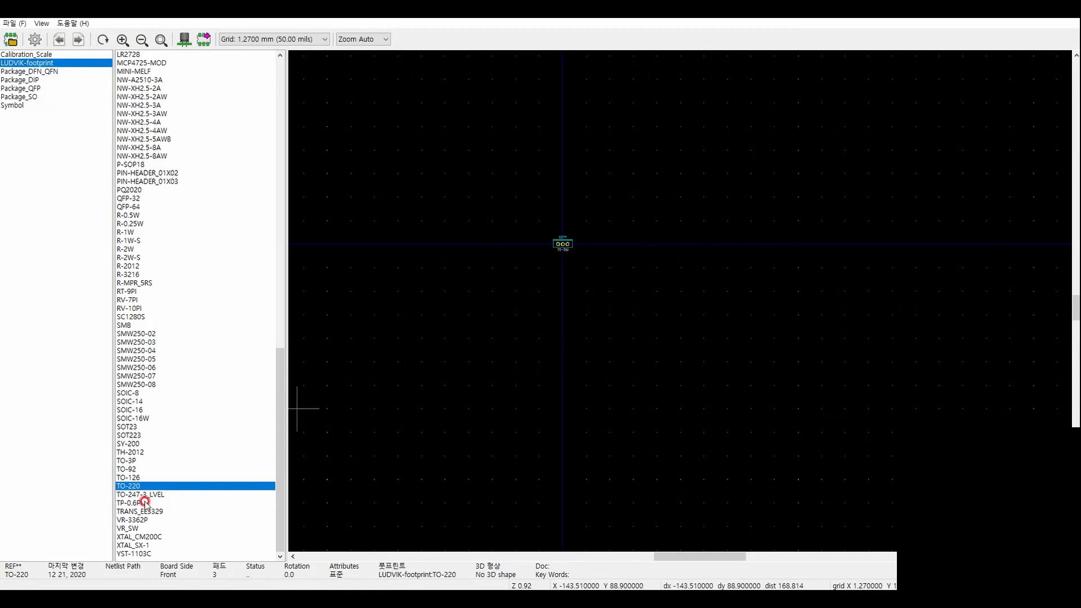
{"action": "left_click", "coordinate": [146, 512]}
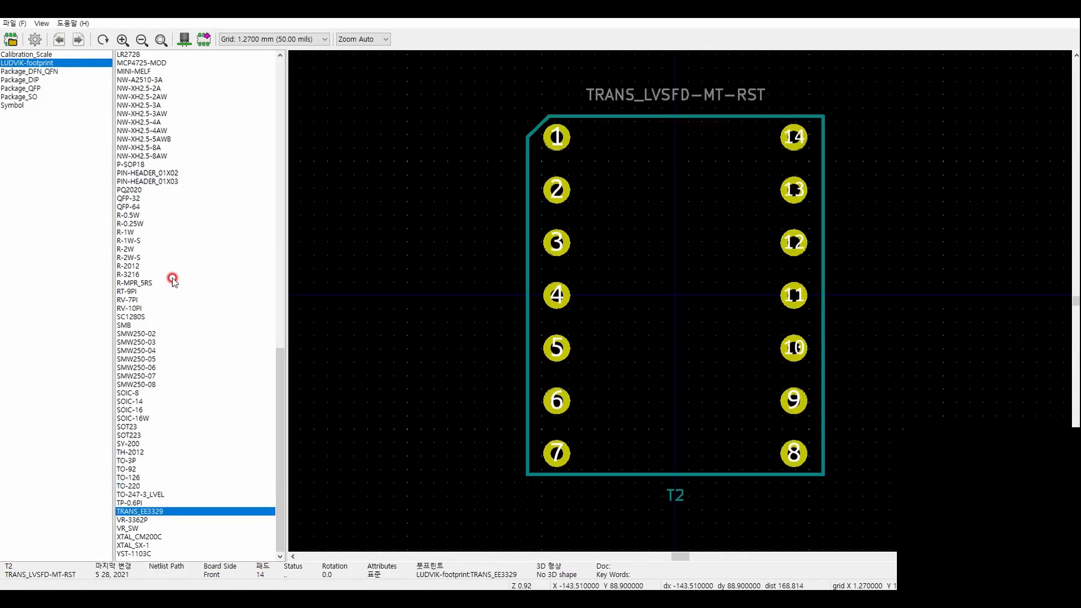
{"action": "left_click", "coordinate": [167, 317]}
{"action": "key", "text": "Down"}
{"action": "key", "text": "Down"}
{"action": "key", "text": "Down"}
{"action": "key", "text": "Down"}
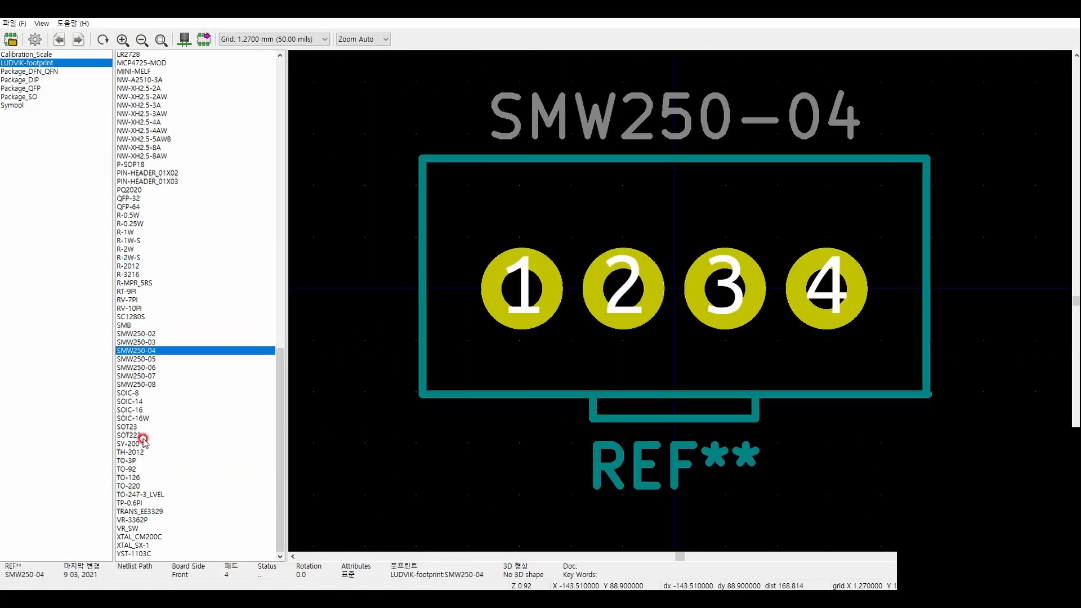
{"action": "left_click", "coordinate": [136, 444]}
{"action": "double_click", "coordinate": [139, 445]}
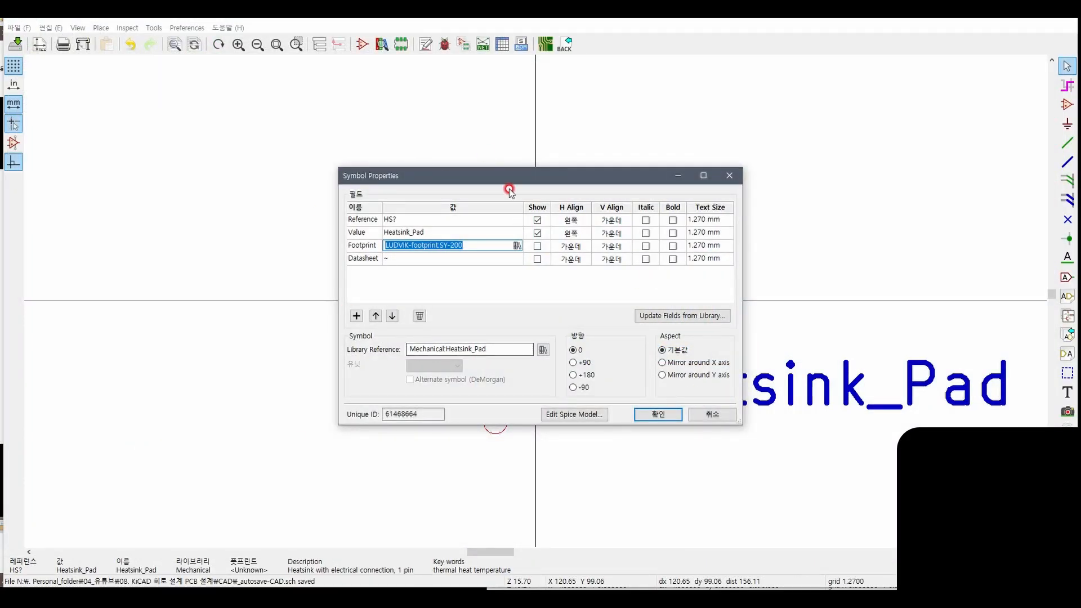
{"action": "left_click", "coordinate": [670, 418]}
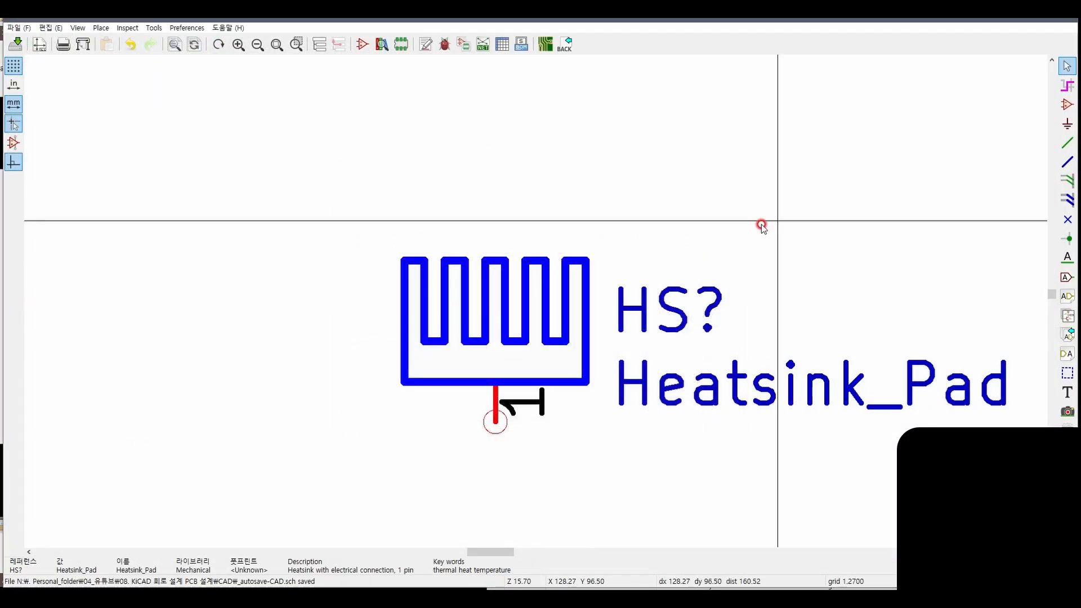
Move the Heatsink_Pad symbol beside the Diode_AKA symbol, slightly above its output pin
{"action": "scroll", "coordinate": [724, 244], "scroll_direction": "down", "scroll_amount": 4}
{"action": "scroll", "coordinate": [593, 274], "scroll_direction": "down", "scroll_amount": 3}
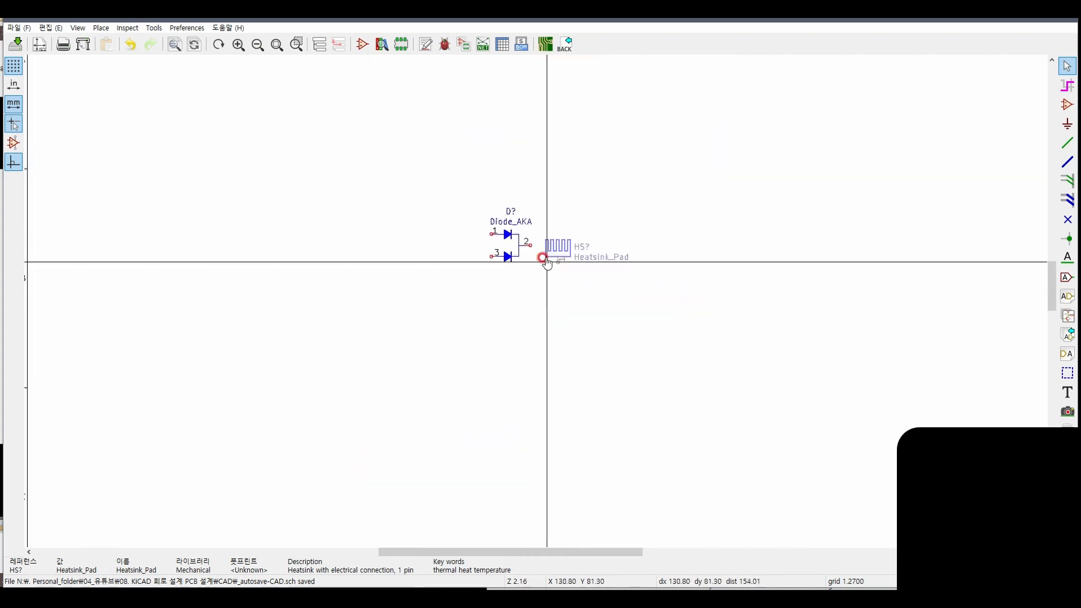
{"action": "left_click", "coordinate": [560, 217]}
Set the value of the Diode_AKA symbol to MBRF10100CT
{"action": "scroll", "coordinate": [536, 302], "scroll_direction": "up", "scroll_amount": 6}
{"action": "double_click", "coordinate": [508, 370]}
{"action": "left_click", "coordinate": [458, 233]}
{"action": "double_click", "coordinate": [459, 233]}
{"action": "type", "text": "mb"}
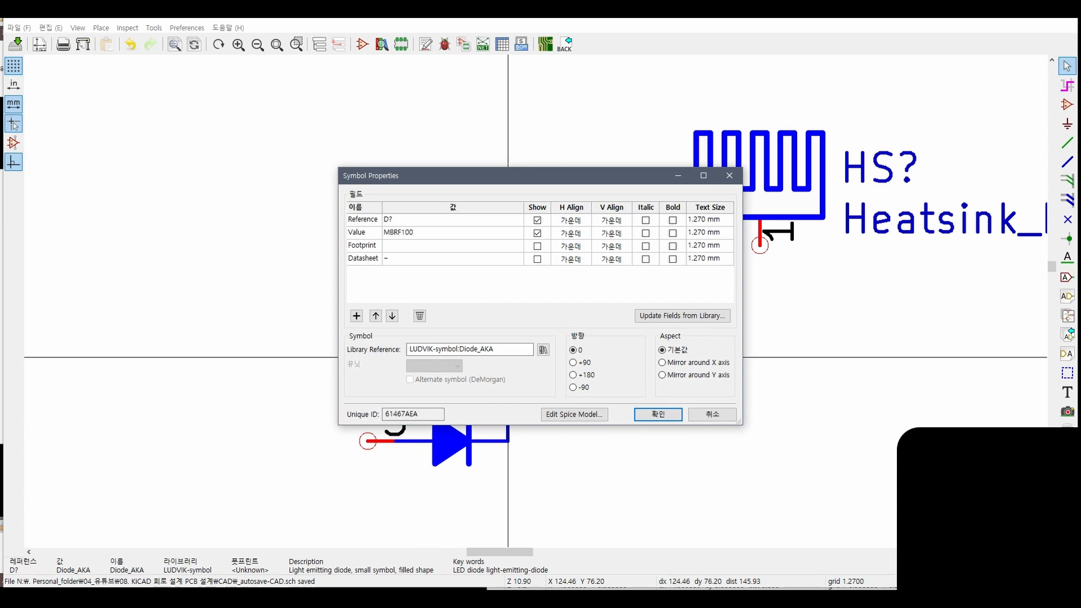
Assign the TO-220 footprint from the LUDVIK-footprint library to the diode and apply its properties
{"action": "left_click", "coordinate": [518, 247]}
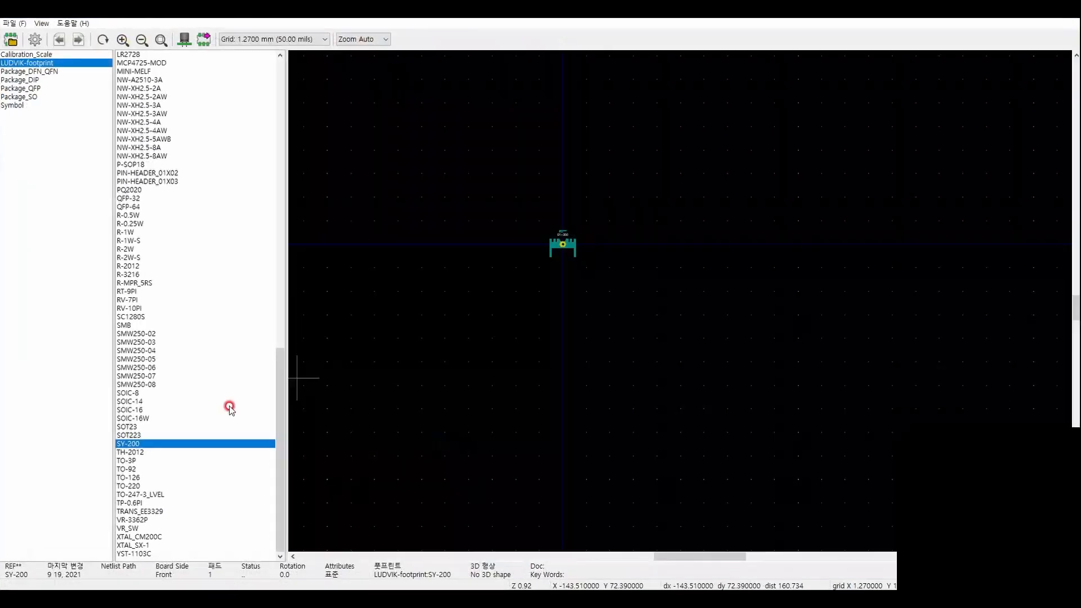
{"action": "left_click", "coordinate": [214, 401]}
{"action": "left_click", "coordinate": [175, 452]}
{"action": "left_click", "coordinate": [172, 470]}
{"action": "left_click", "coordinate": [158, 487]}
{"action": "double_click", "coordinate": [152, 488]}
{"action": "left_click", "coordinate": [657, 416]}
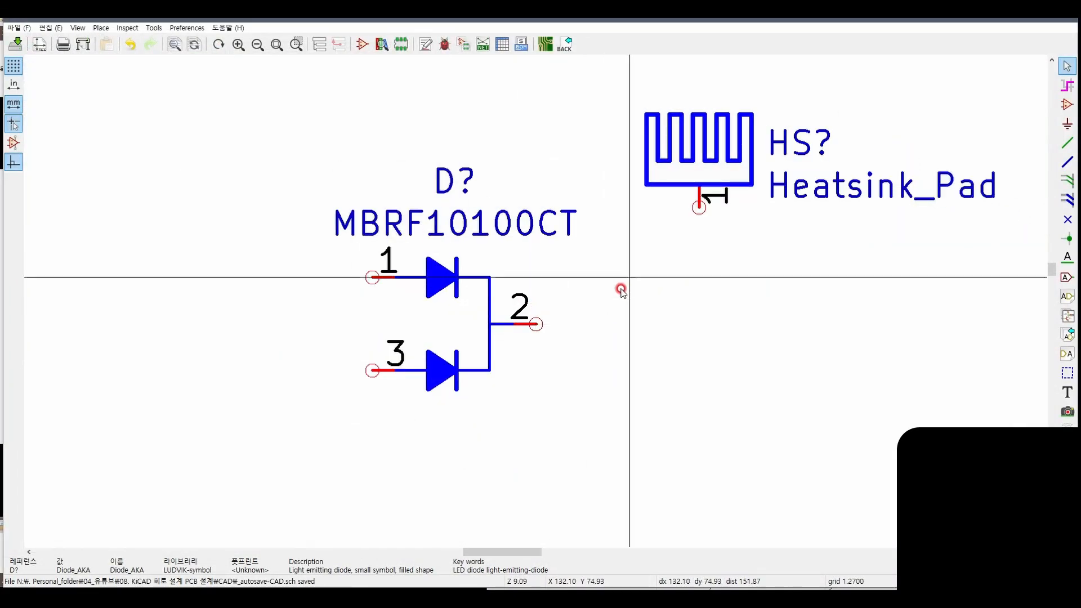
Wire pin 2 of the MBRF10100CT diode to pin 1 of the Heatsink_Pad symbol with one right-angle bend
{"action": "scroll", "coordinate": [538, 325], "scroll_direction": "up", "scroll_amount": 1}
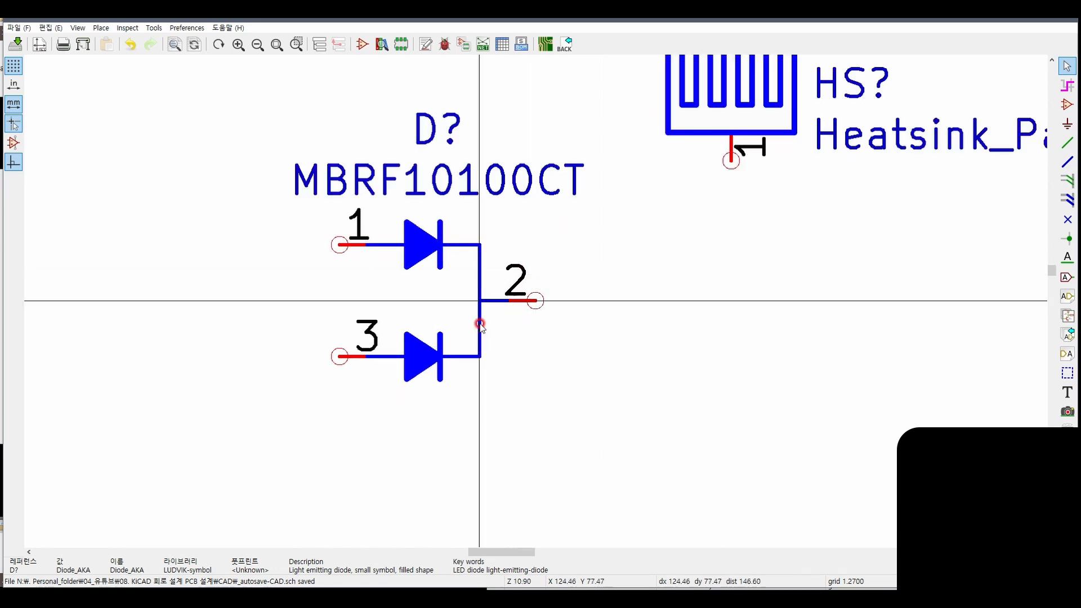
{"action": "scroll", "coordinate": [536, 302], "scroll_direction": "down", "scroll_amount": 1}
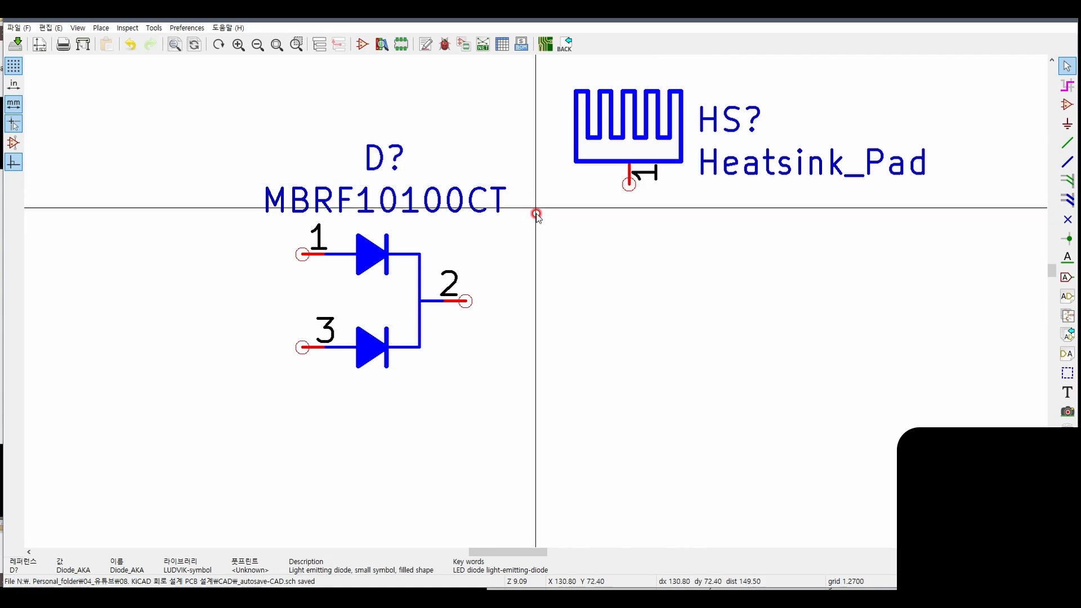
{"action": "middle_click_drag", "start_coordinate": [514, 221], "coordinate": [551, 246]}
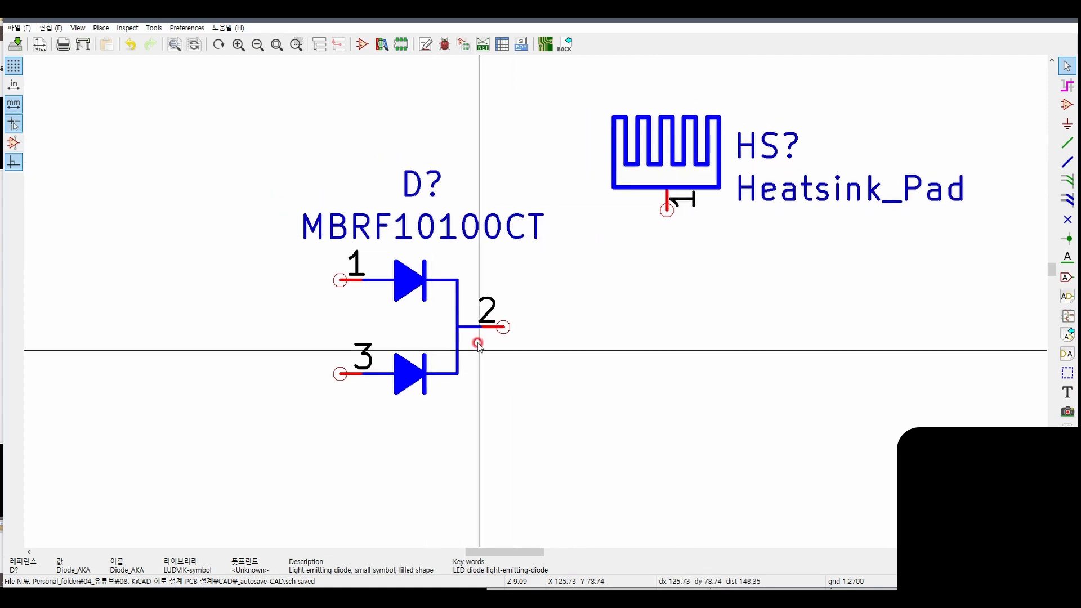
{"action": "key", "text": "w"}
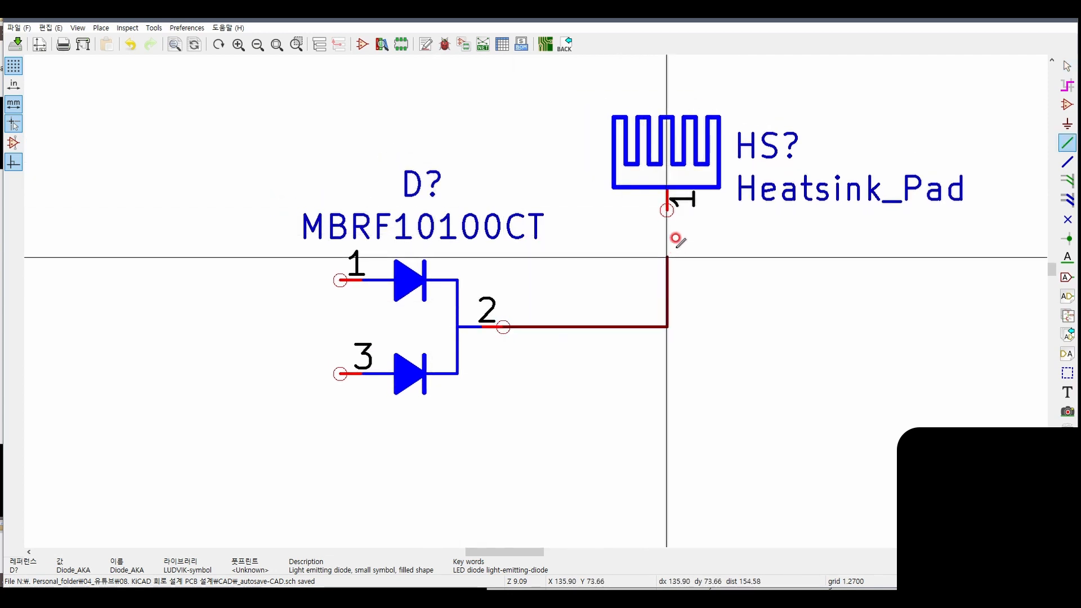
{"action": "left_click", "coordinate": [667, 209]}
{"action": "key", "text": "Escape"}
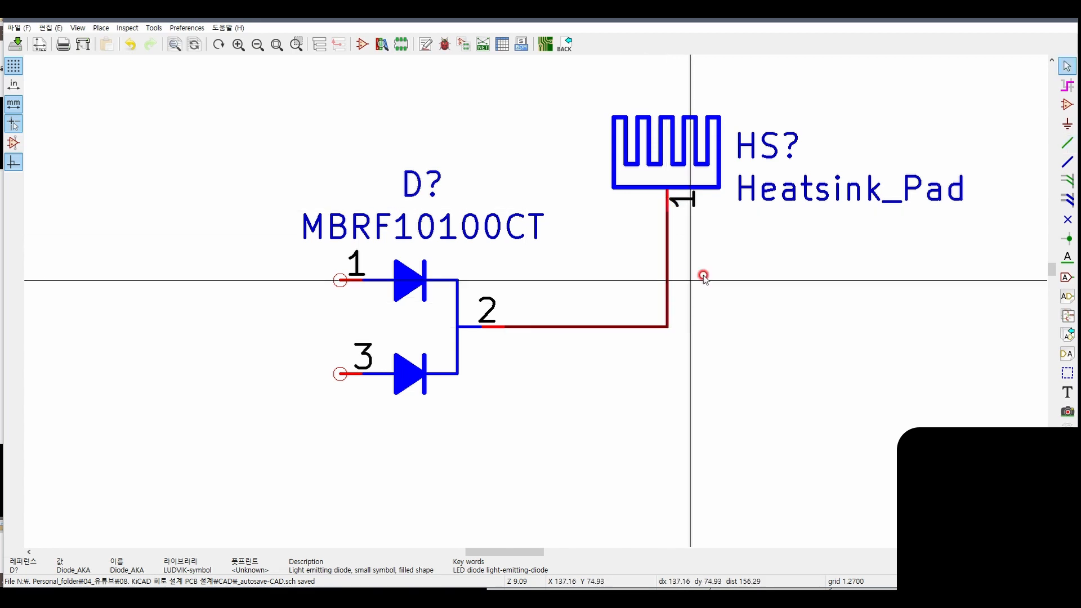